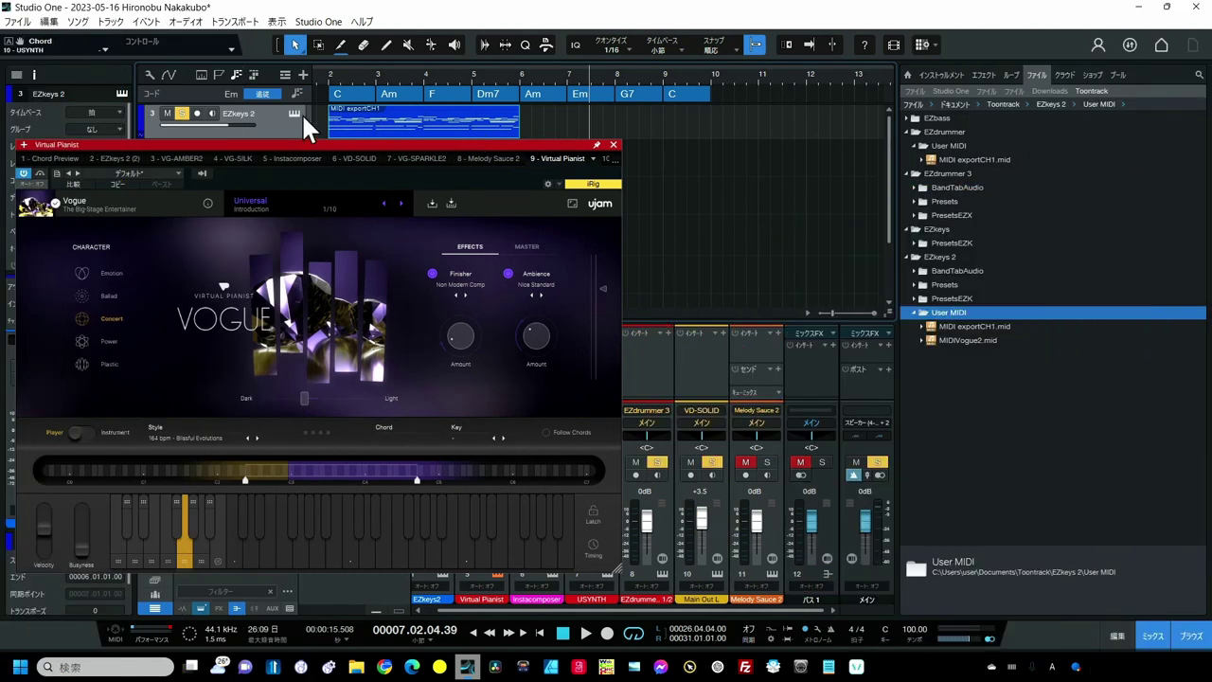
Step: Show the EZkeys 2 instrument and open its User MIDI library folder in Explorer
left_click(293, 116)
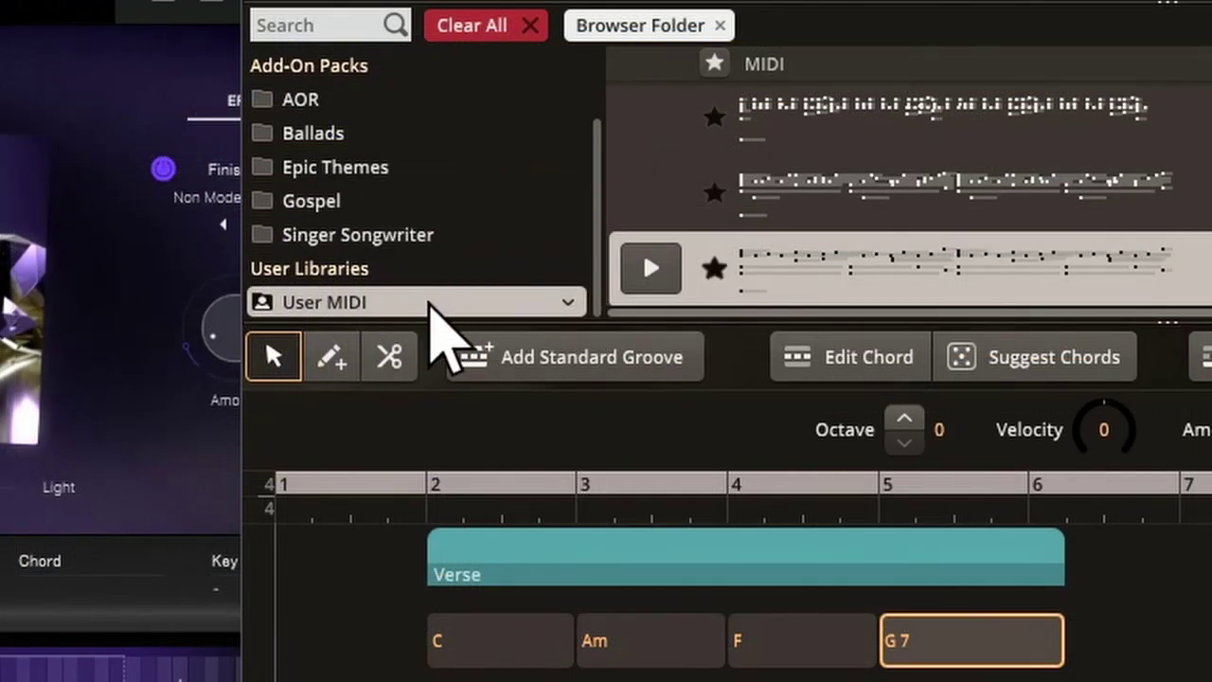
right_click(430, 302)
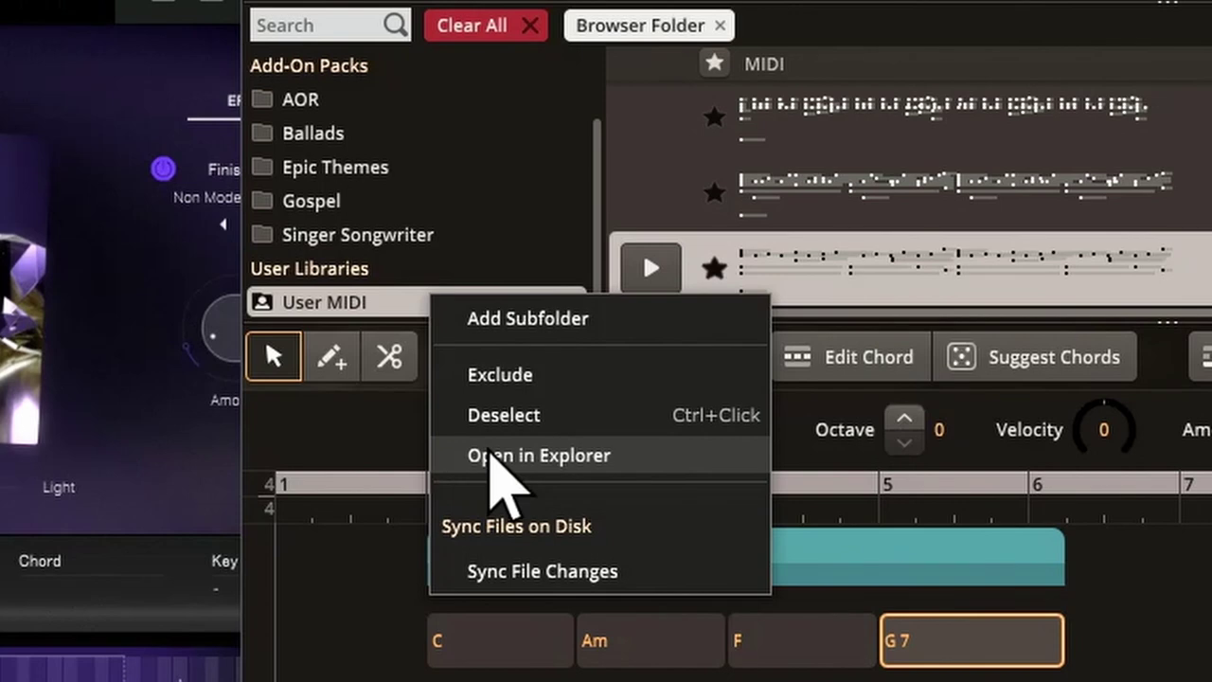
left_click(493, 457)
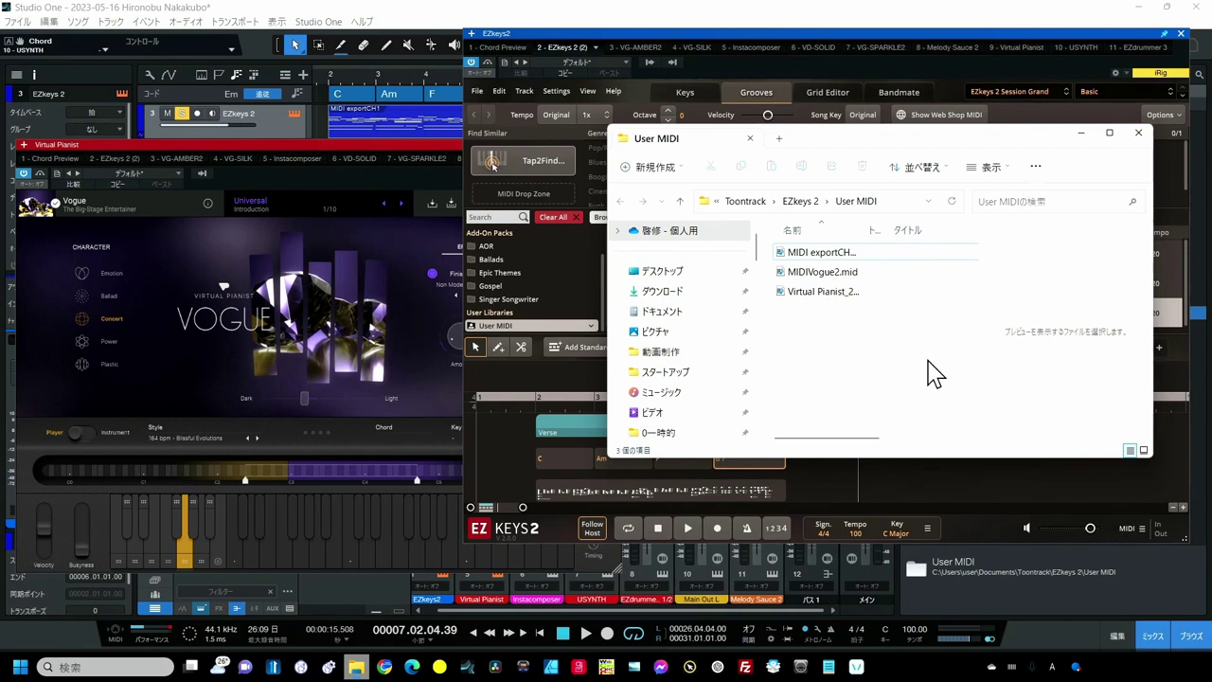
Step: Shrink the Studio One window, close the EZkeys 2 editor, and place the User MIDI folder window beside Virtual Pianist Vogue
left_click(333, 154)
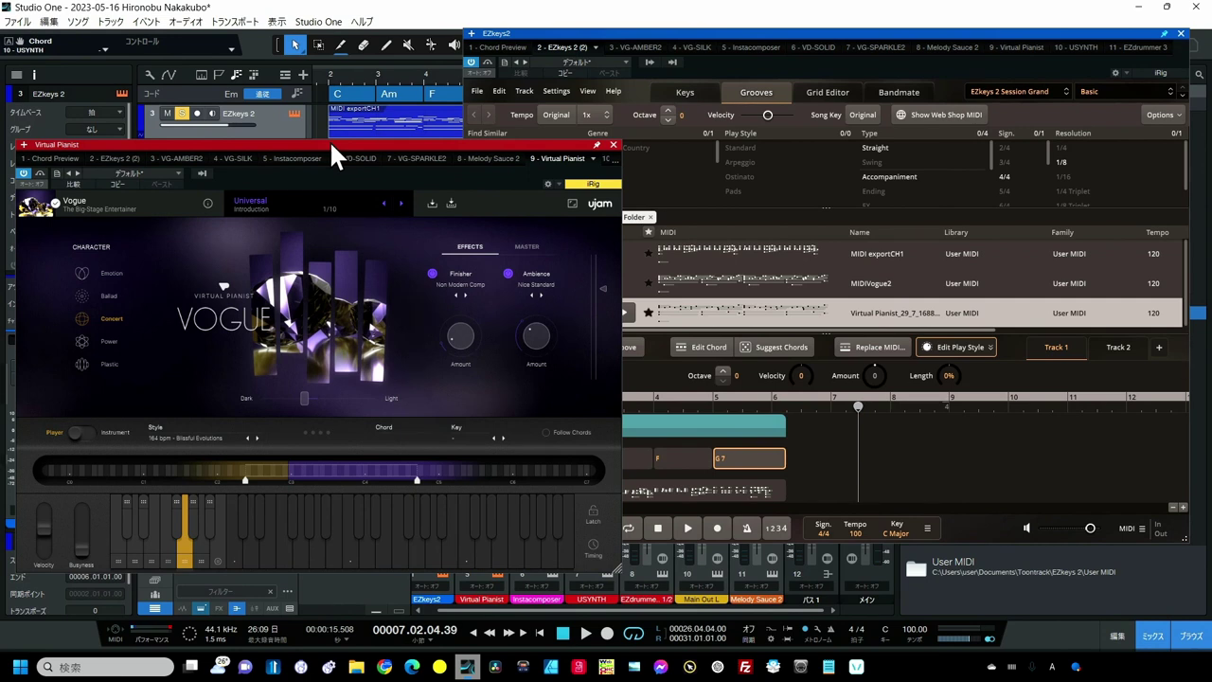
left_click(1170, 9)
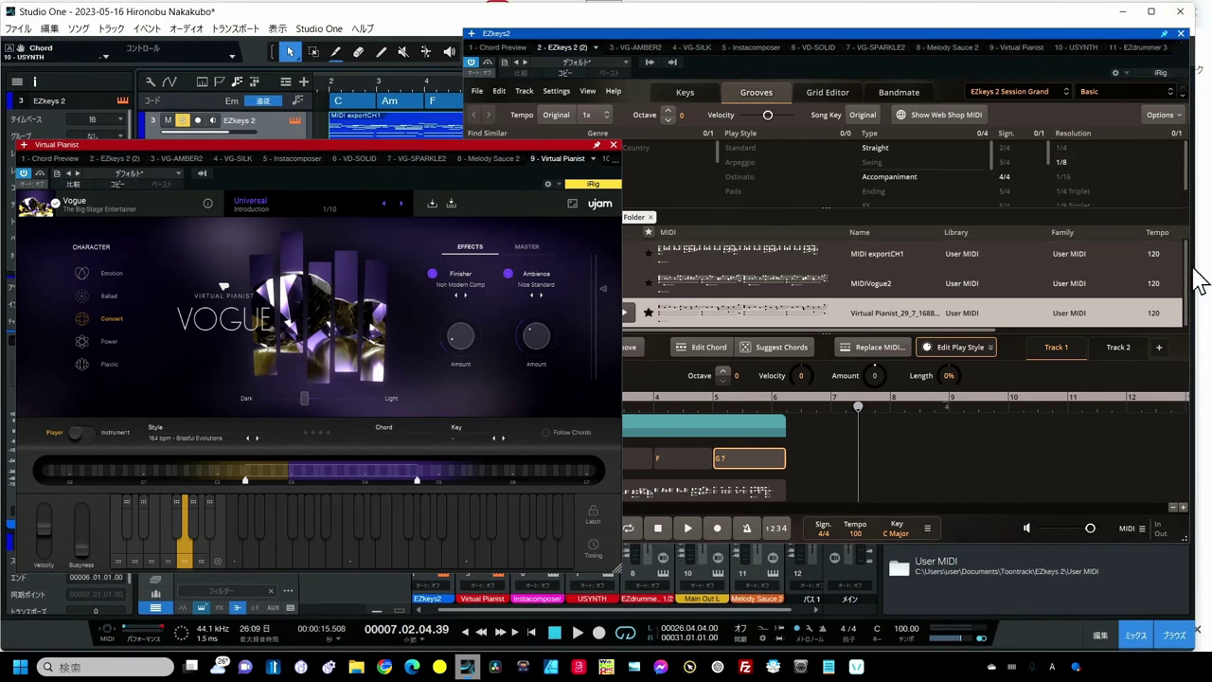
left_click_drag(1198, 282, 773, 269)
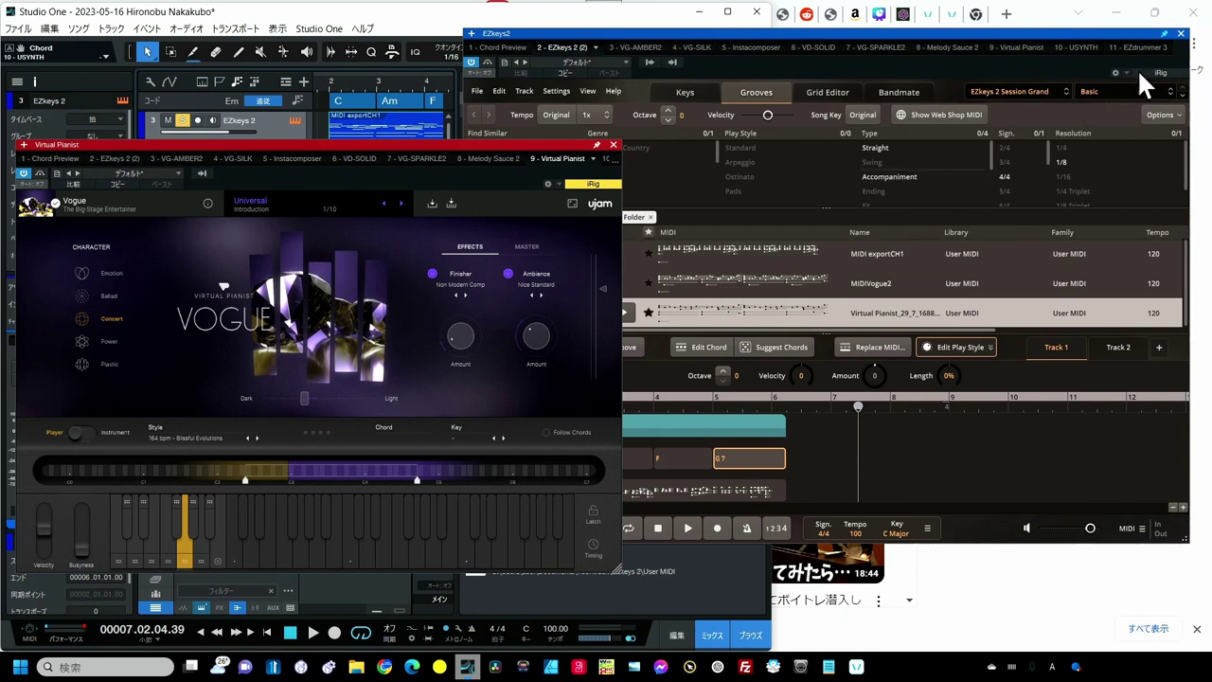
left_click(1180, 33)
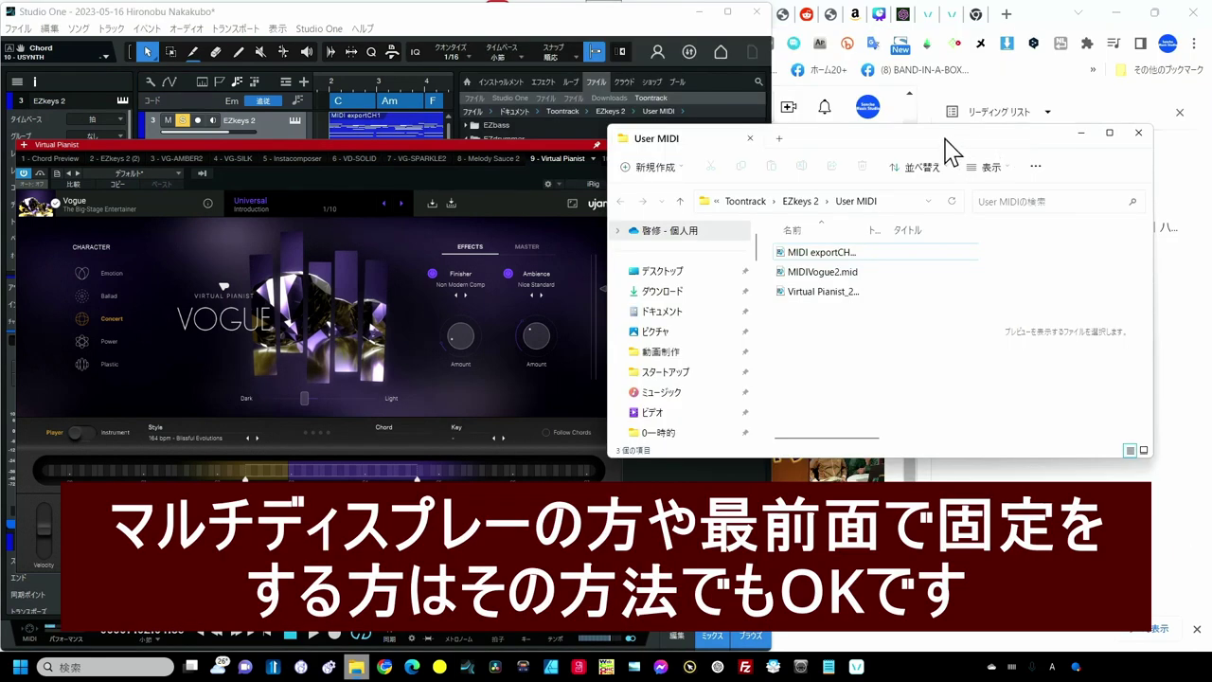
left_click_drag(947, 147, 986, 116)
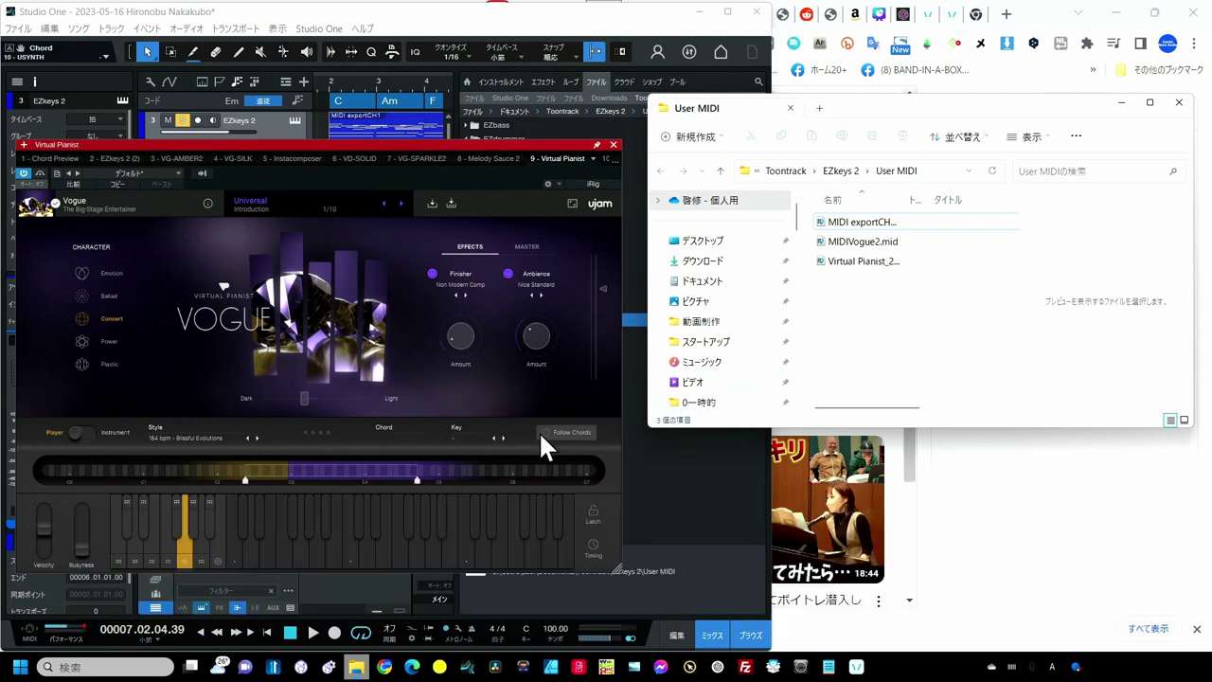
Step: Audition the Blissful Evolutions style with a latched C5 chord, stop it, and export the active phrase as MIDI into the User MIDI folder
left_click(593, 514)
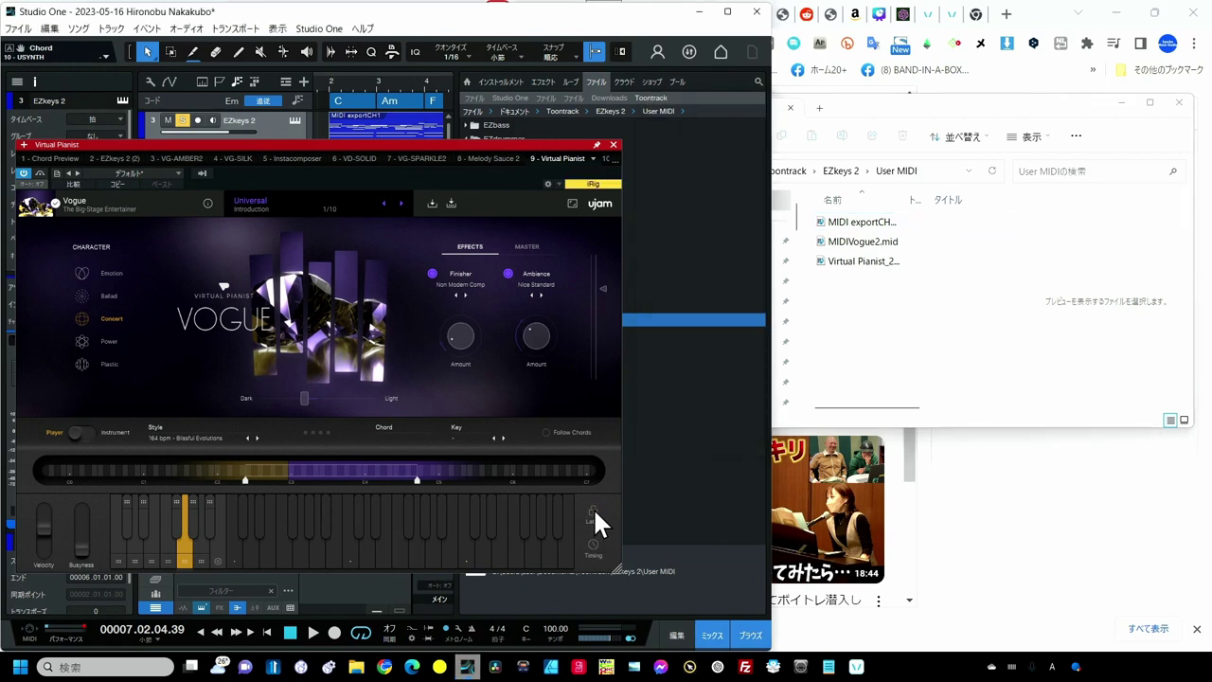
left_click(352, 554)
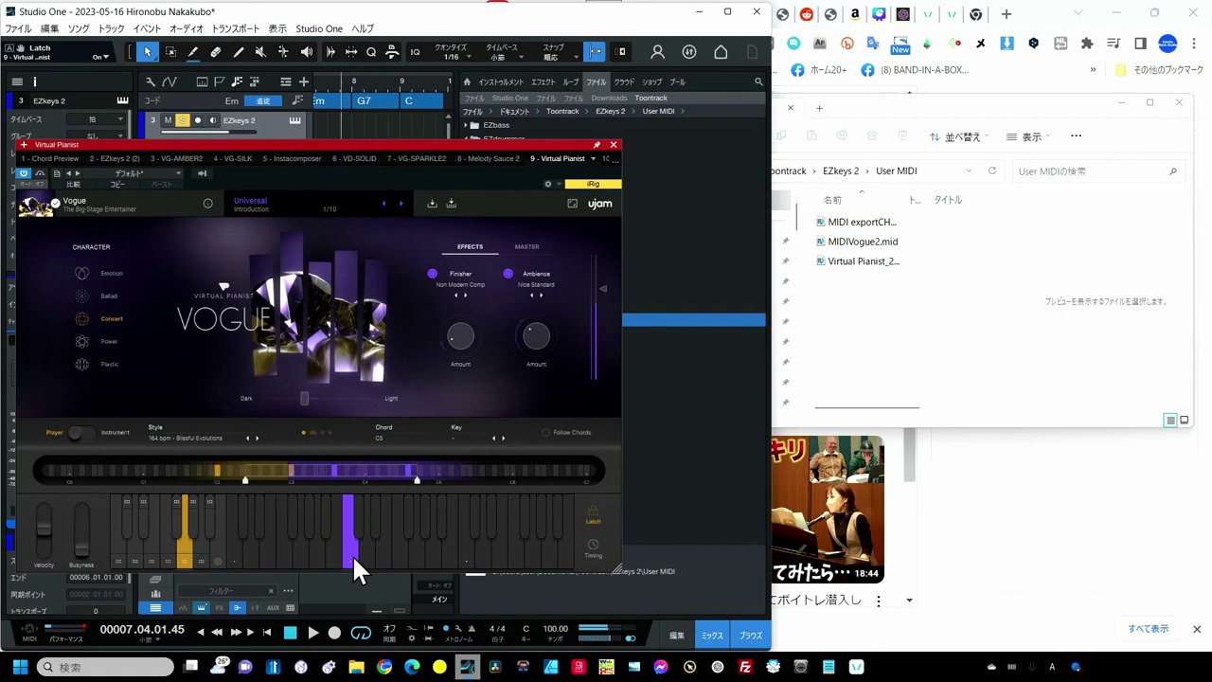
left_click(596, 508)
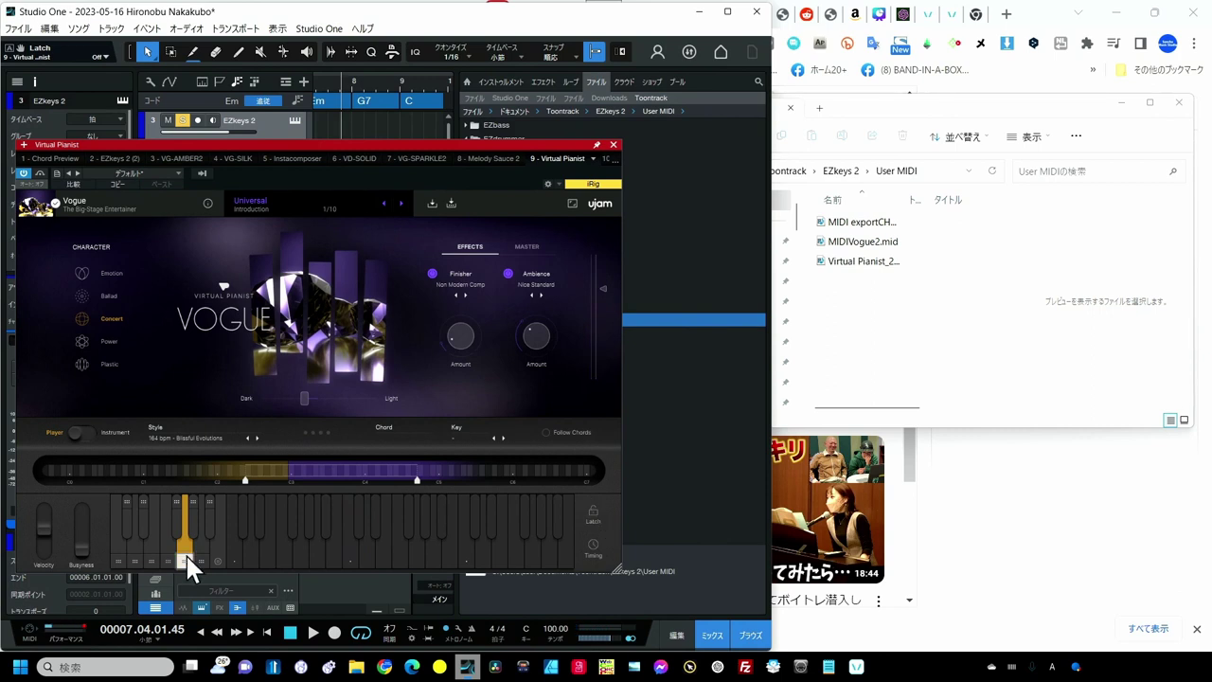
left_click_drag(190, 554, 874, 313)
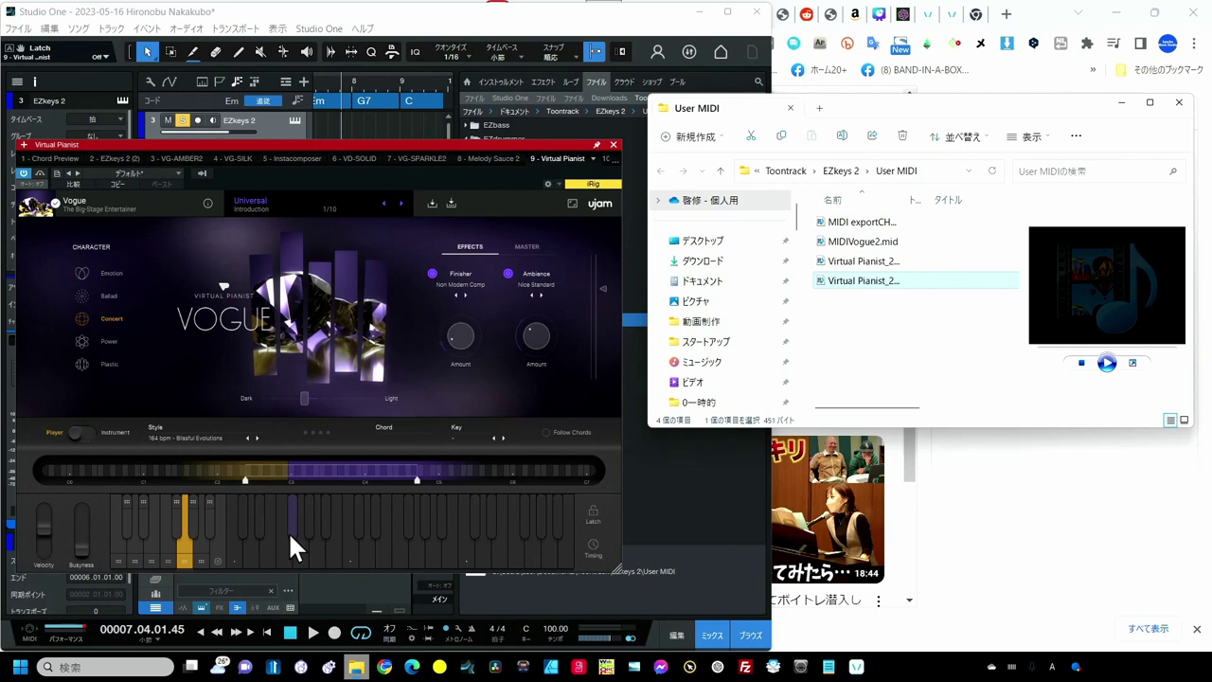
Step: Audition styles from Royal Ballad to Stay Strong with a latched C5 chord, export the Stay Strong phrase to User MIDI, and turn Latch off
left_click(256, 436)
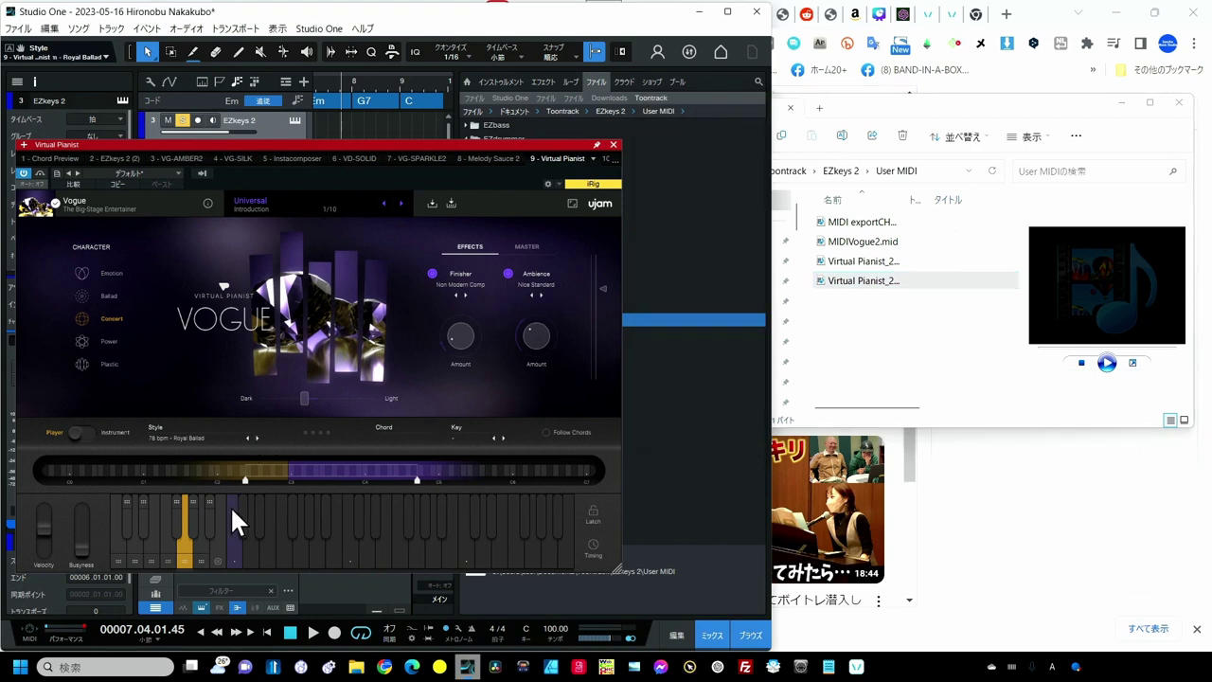
left_click(593, 513)
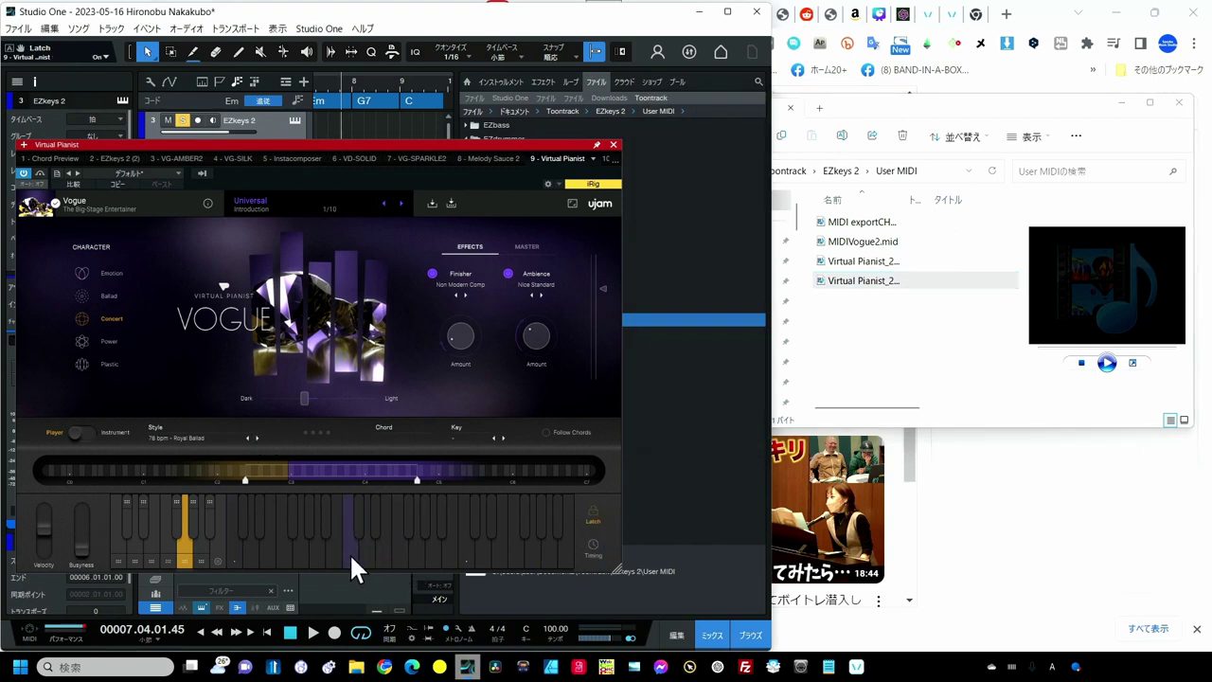
left_click(350, 552)
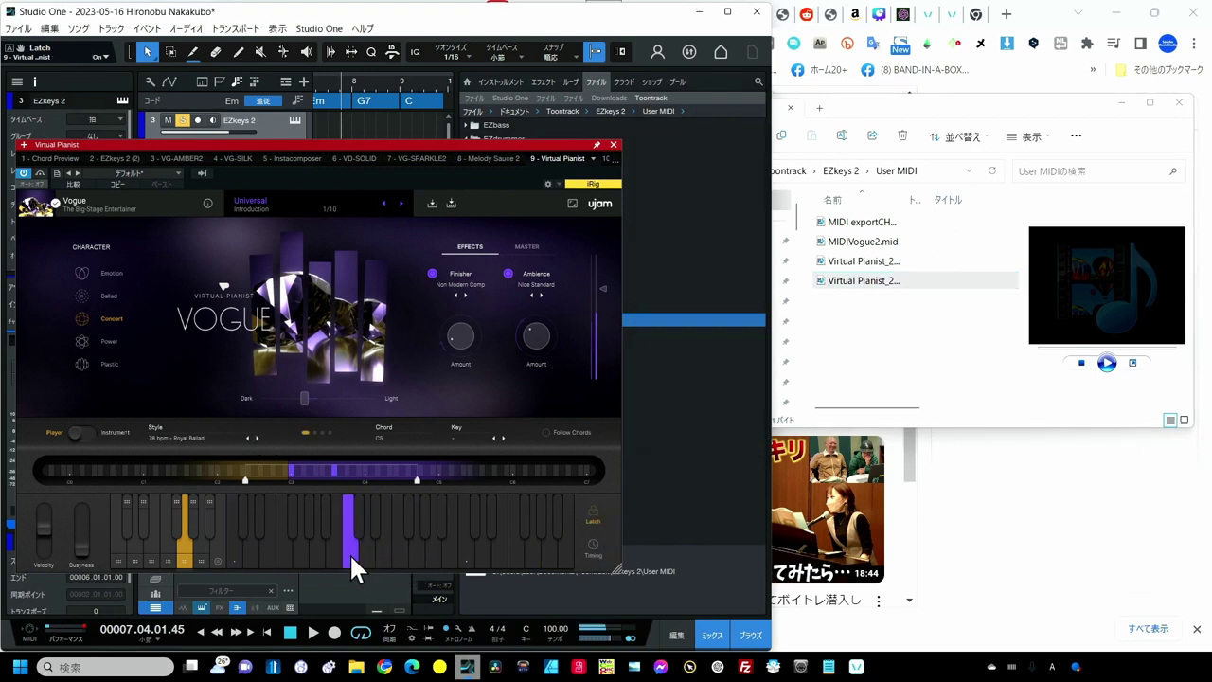
left_click(257, 437)
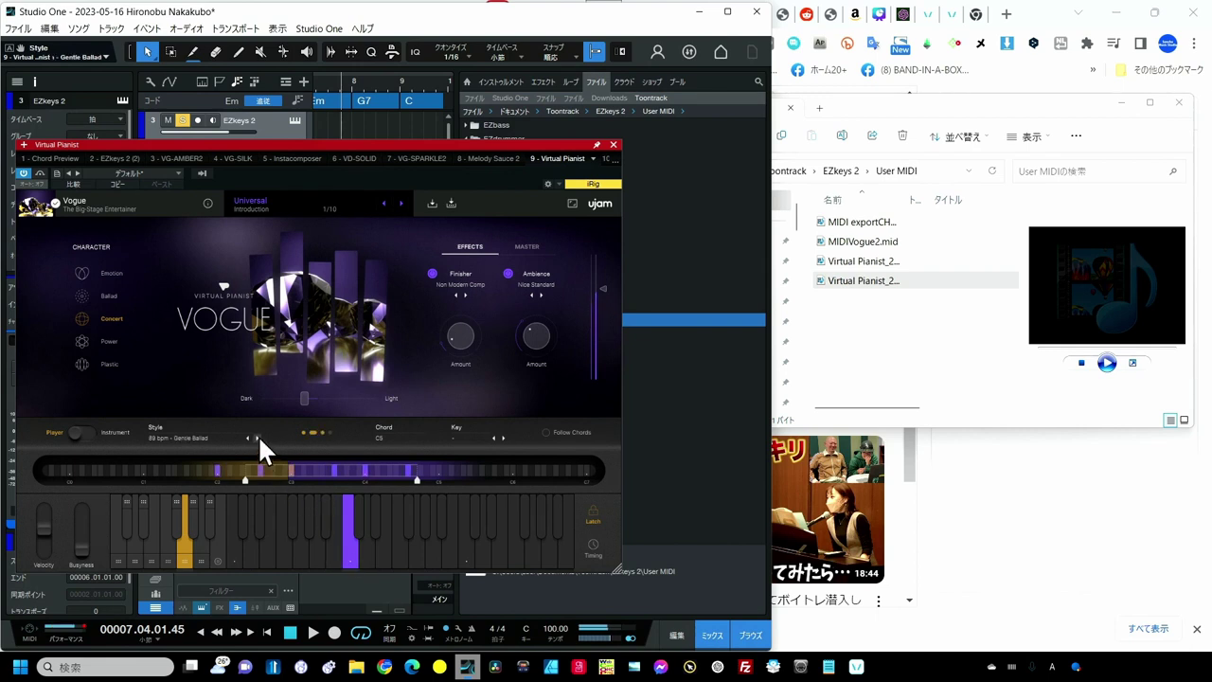
left_click(257, 437)
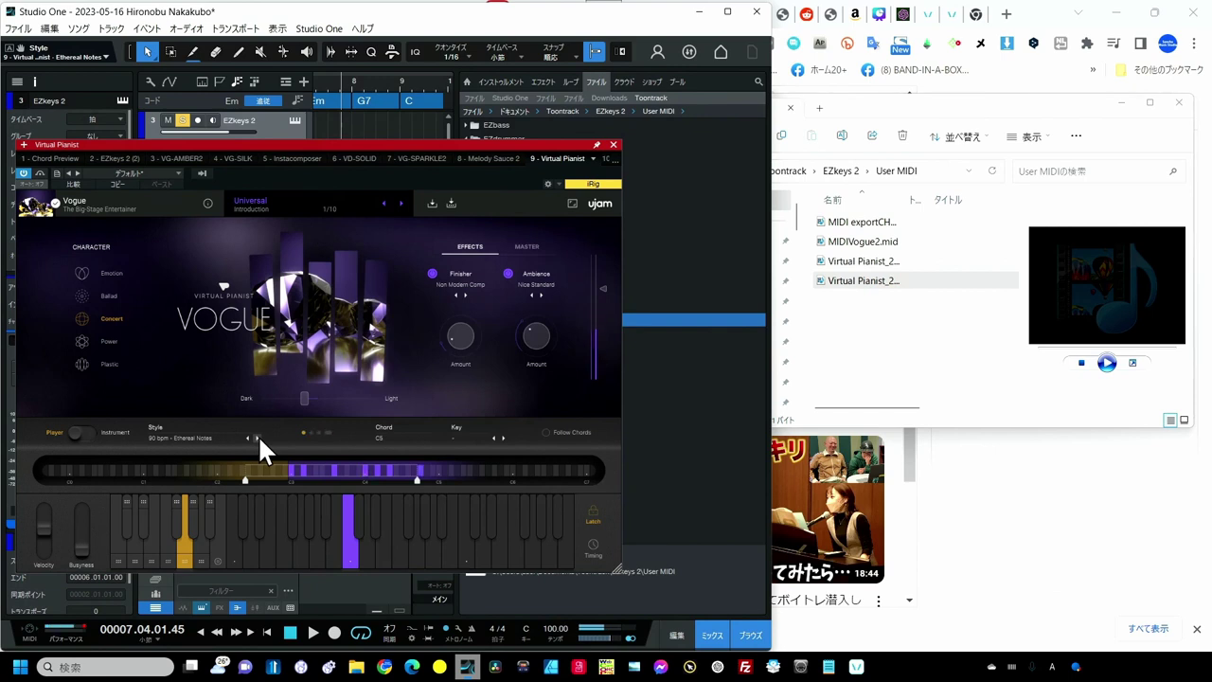
left_click(256, 438)
left_click(256, 437)
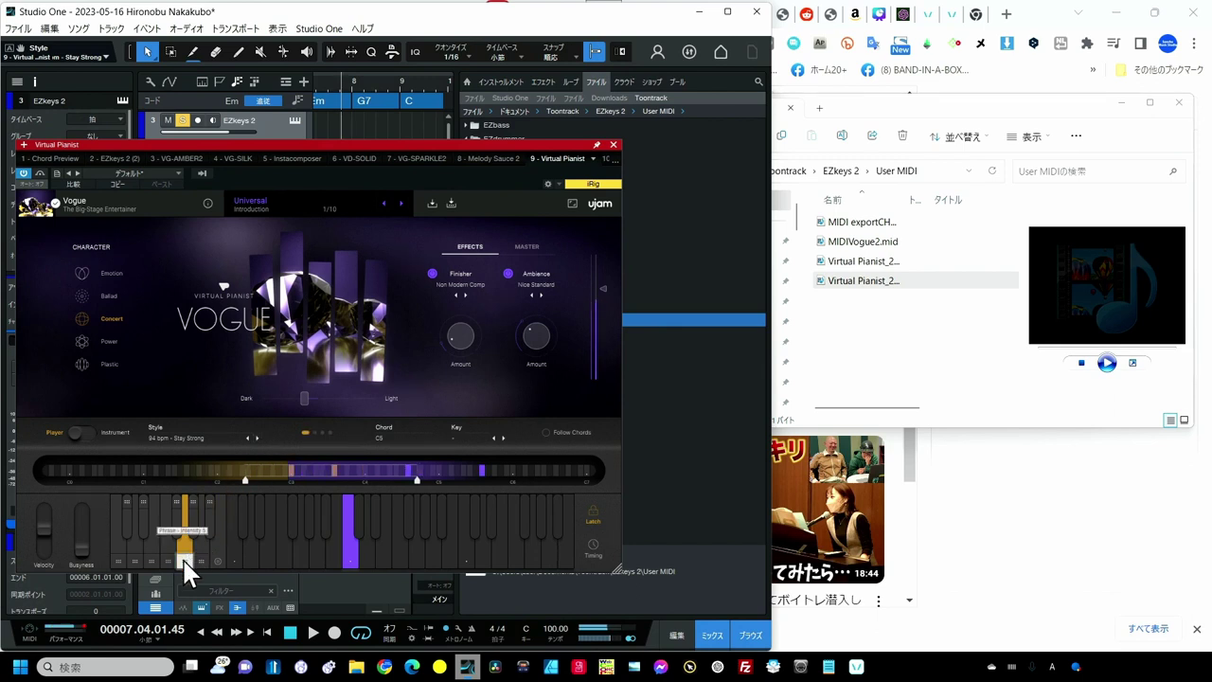
left_click_drag(187, 565, 915, 338)
left_click(594, 514)
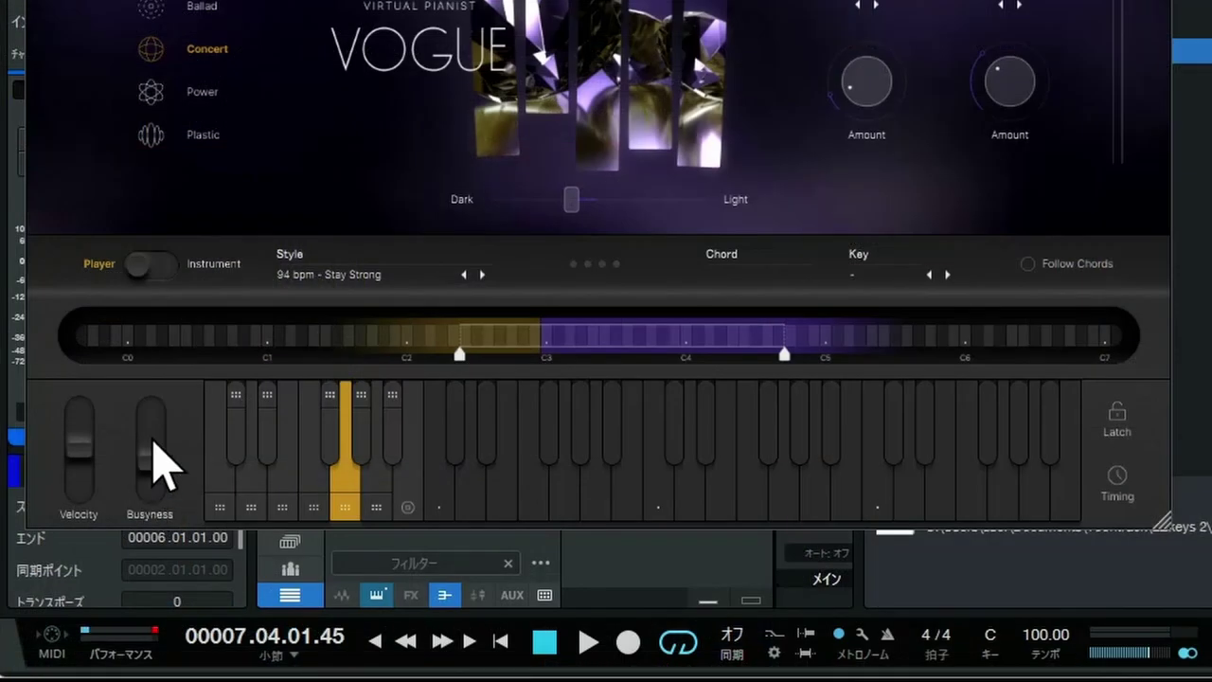
Step: Lower Busyness to its minimum, and try a higher Velocity before returning it to the middle
left_click_drag(154, 461, 166, 525)
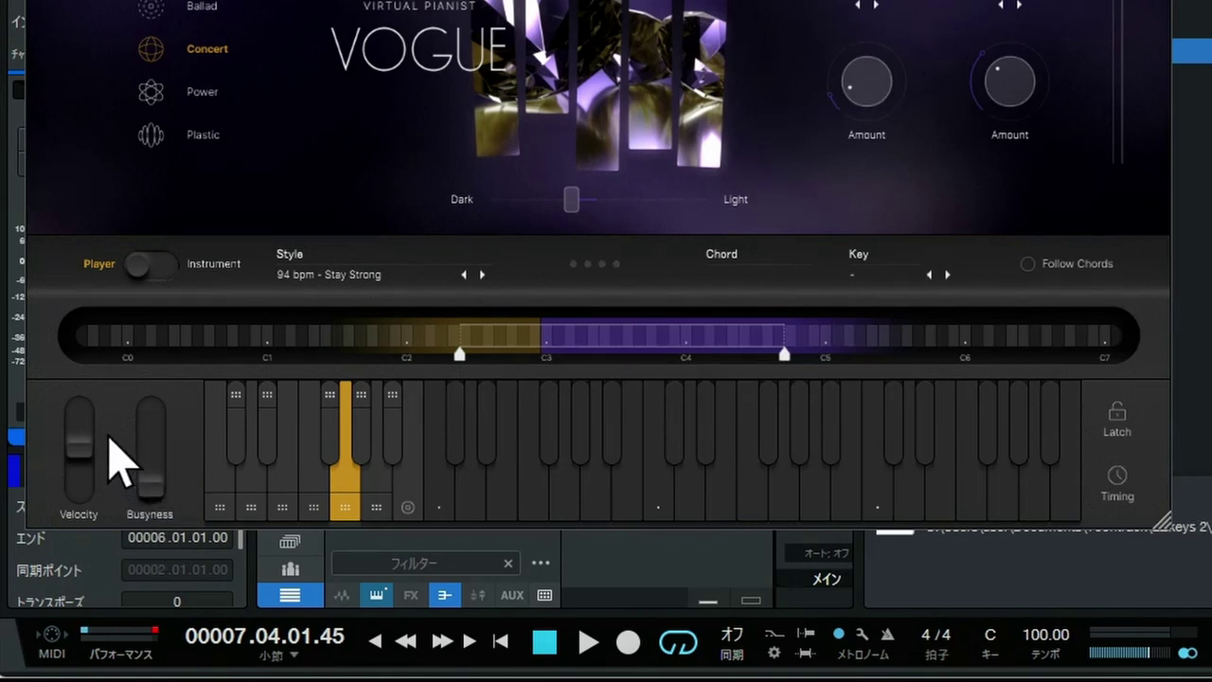
left_click_drag(92, 441, 92, 413)
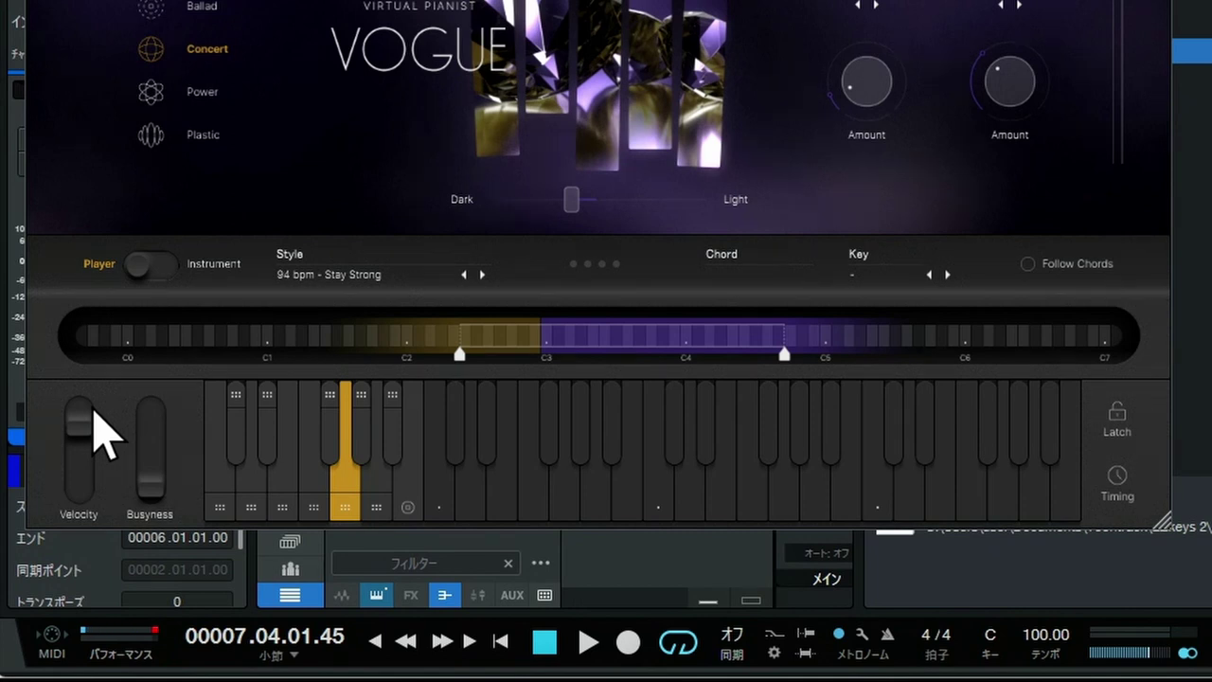
left_click_drag(92, 413, 106, 428)
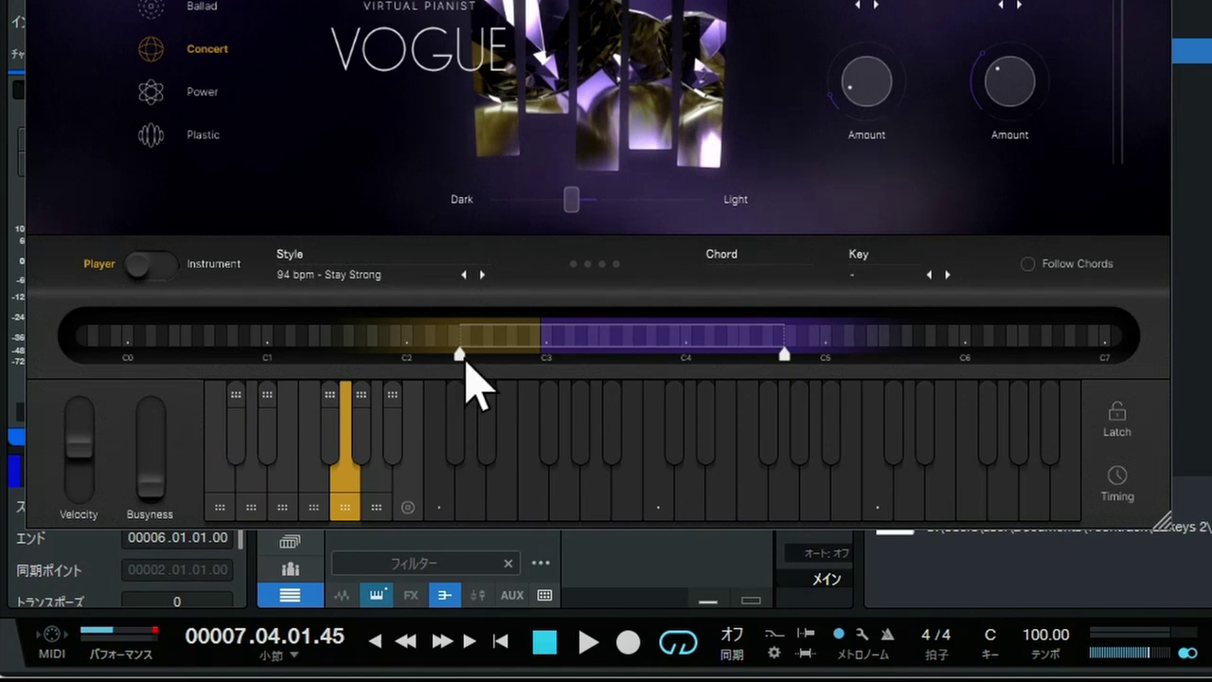
Step: Widen the playing range to run from just above C2 to about halfway between C5 and C6
left_click_drag(462, 358, 389, 356)
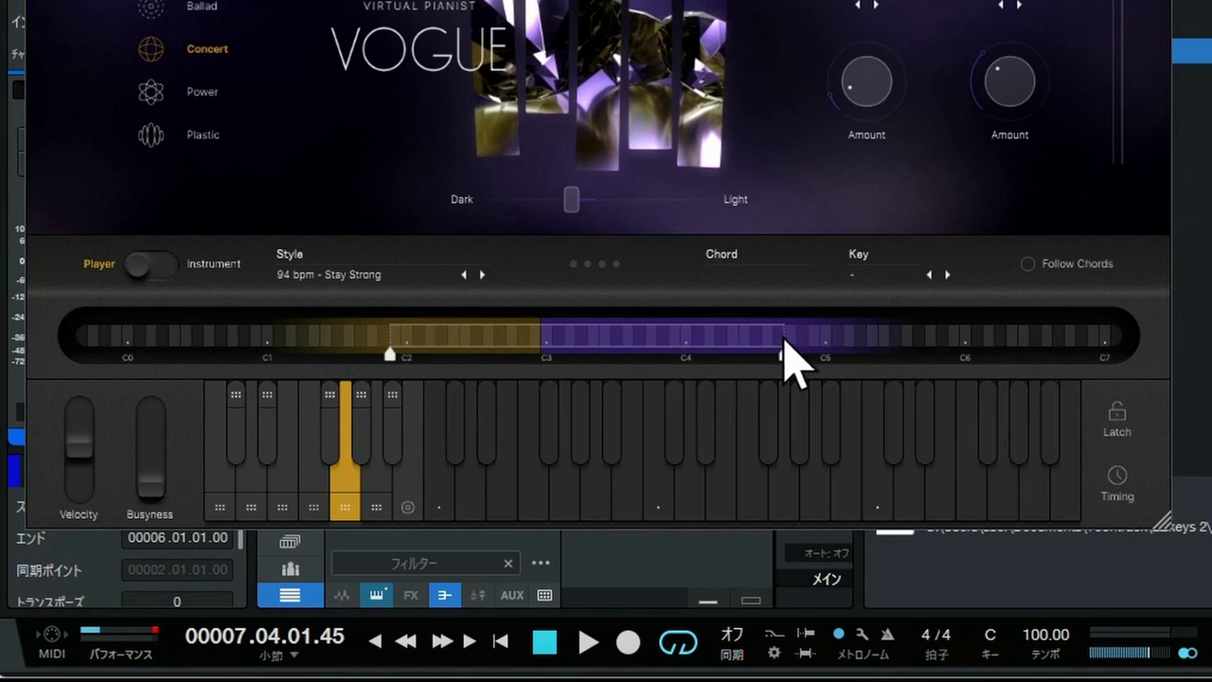
left_click_drag(782, 353, 902, 369)
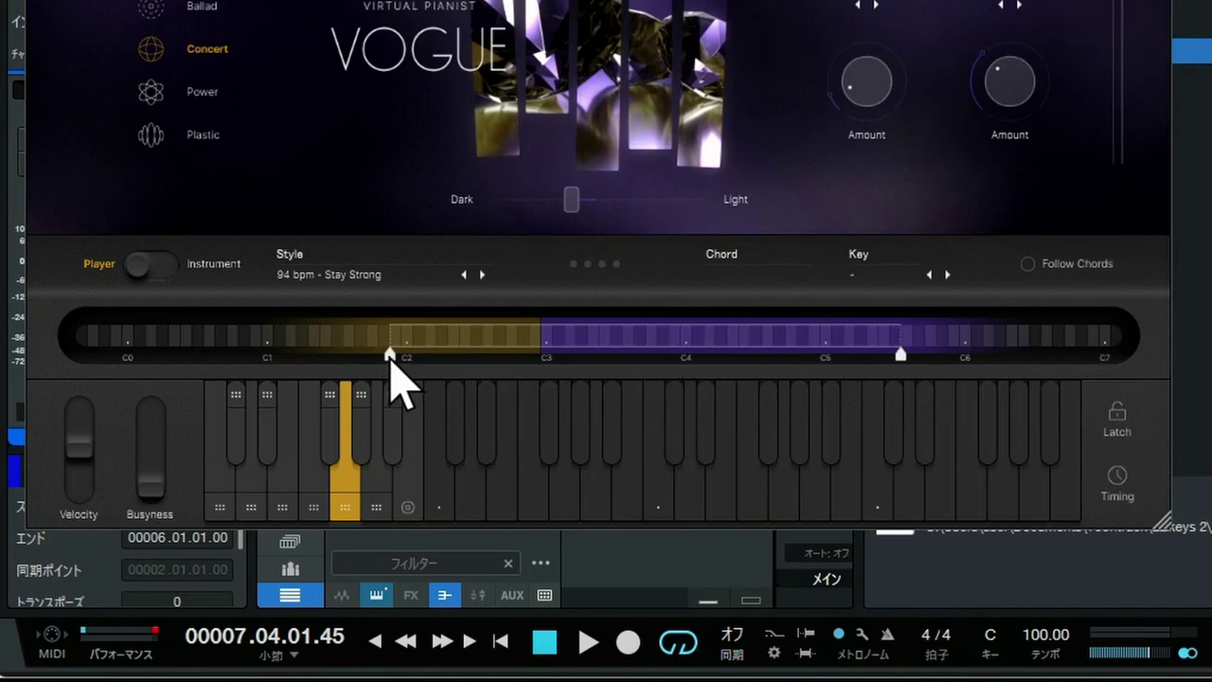
left_click_drag(389, 354, 438, 355)
Step: Switch the style to Loved Ones, play a latched C5 chord, and try the upper range limit above C6 before lowering it below C6
left_click(482, 274)
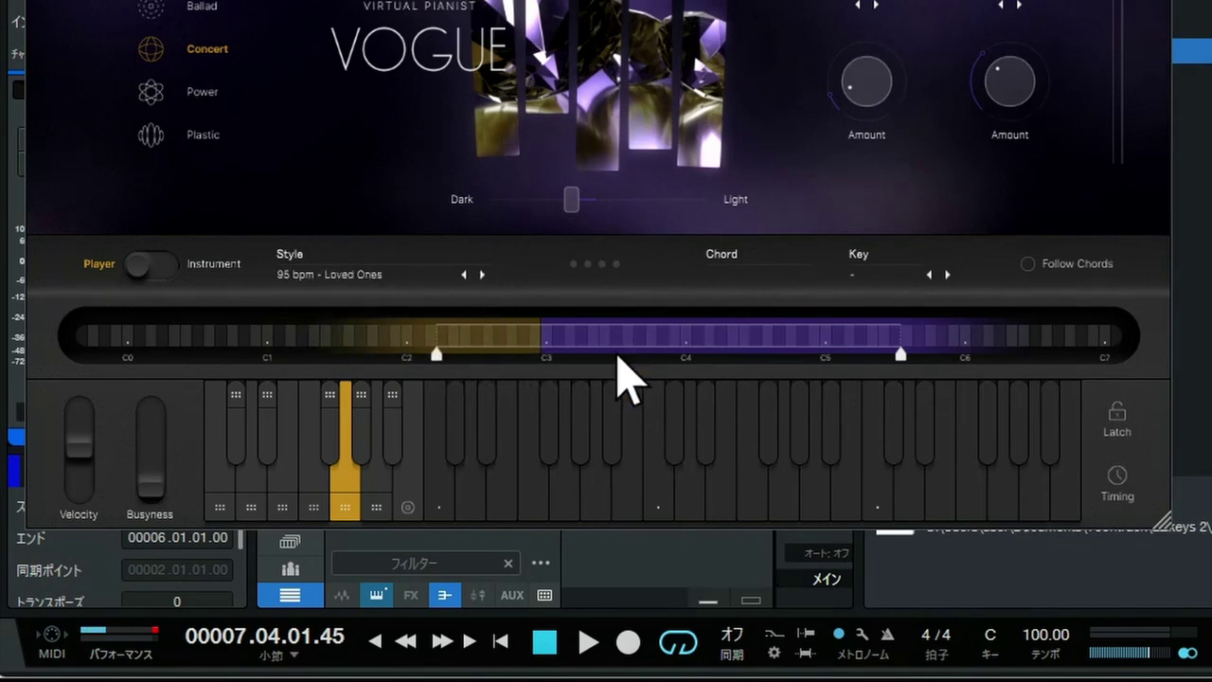
left_click(1122, 419)
left_click(663, 504)
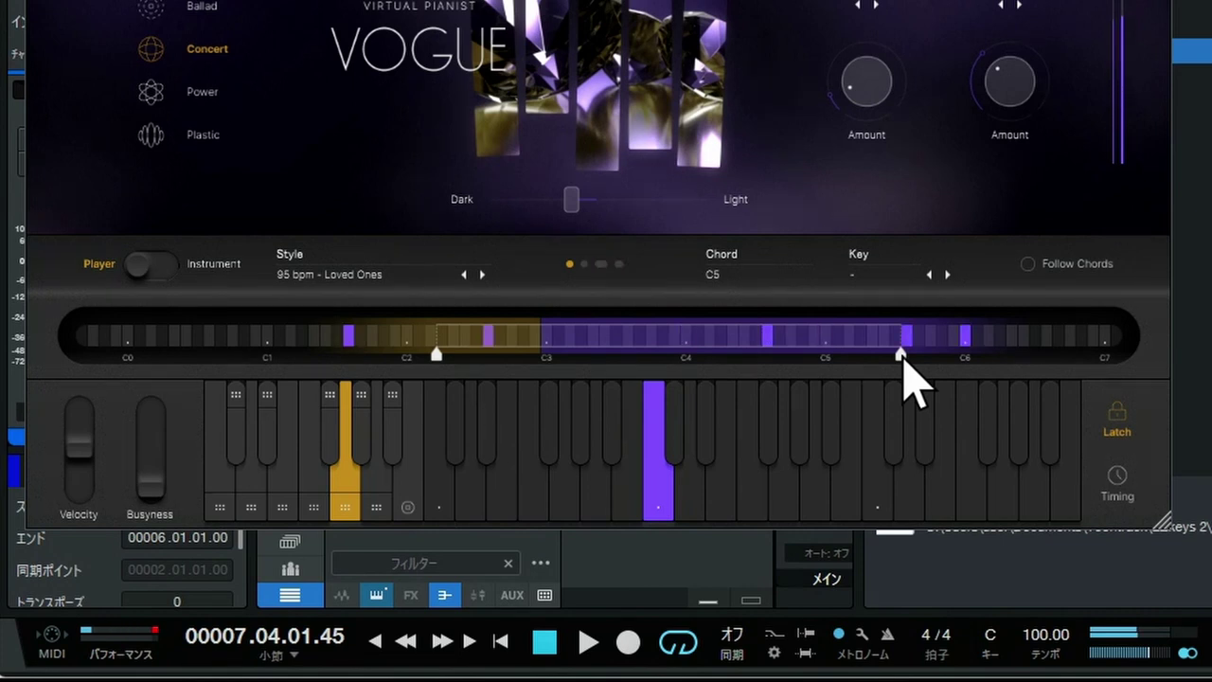
left_click_drag(913, 359, 988, 359)
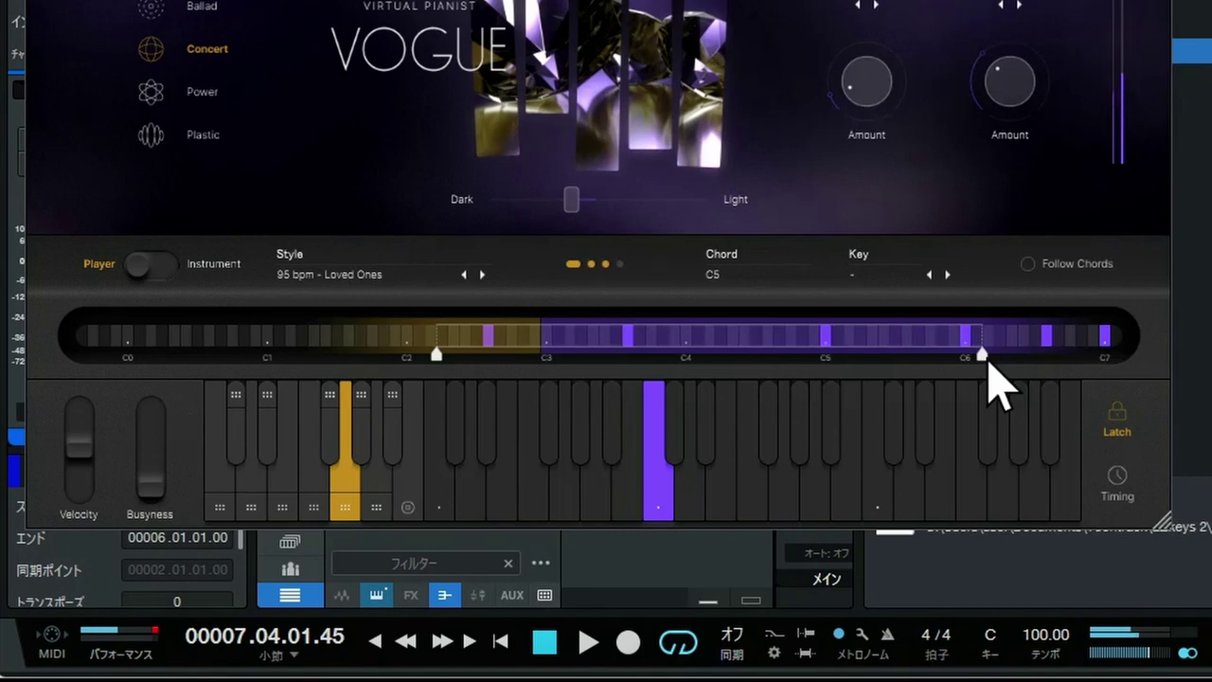
left_click_drag(985, 358, 911, 359)
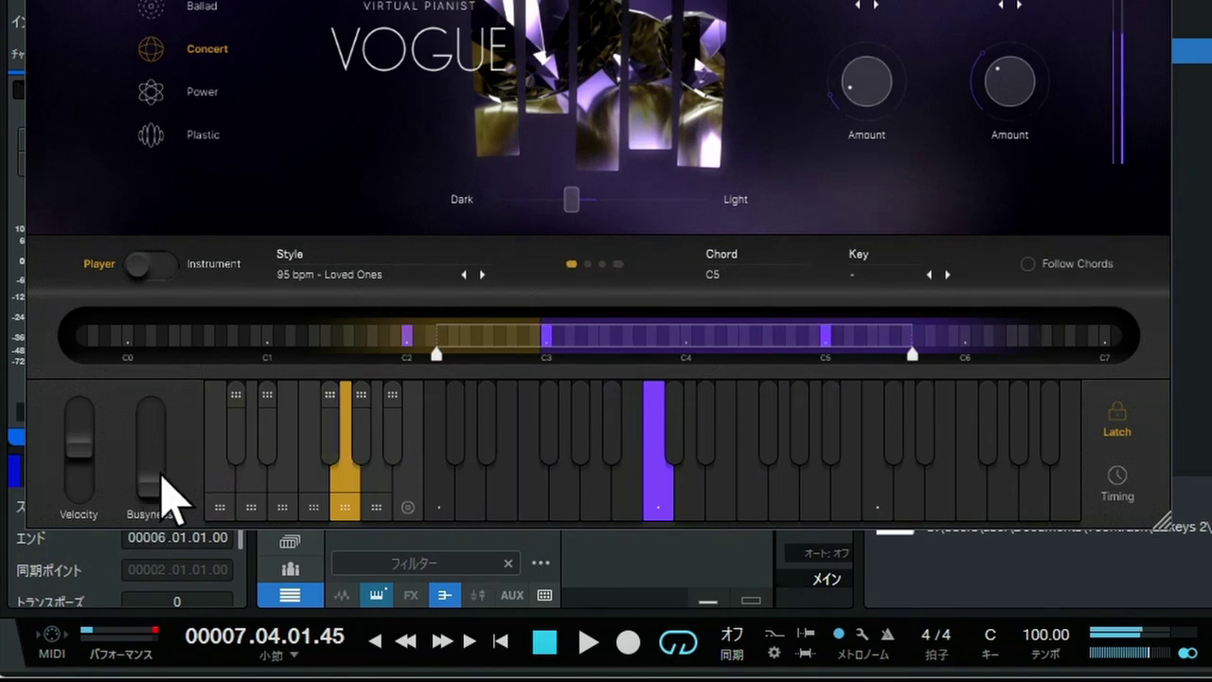
Step: Raise Busyness to its maximum and export the active Loved Ones phrase as MIDI into the User MIDI folder
left_click_drag(158, 487, 170, 383)
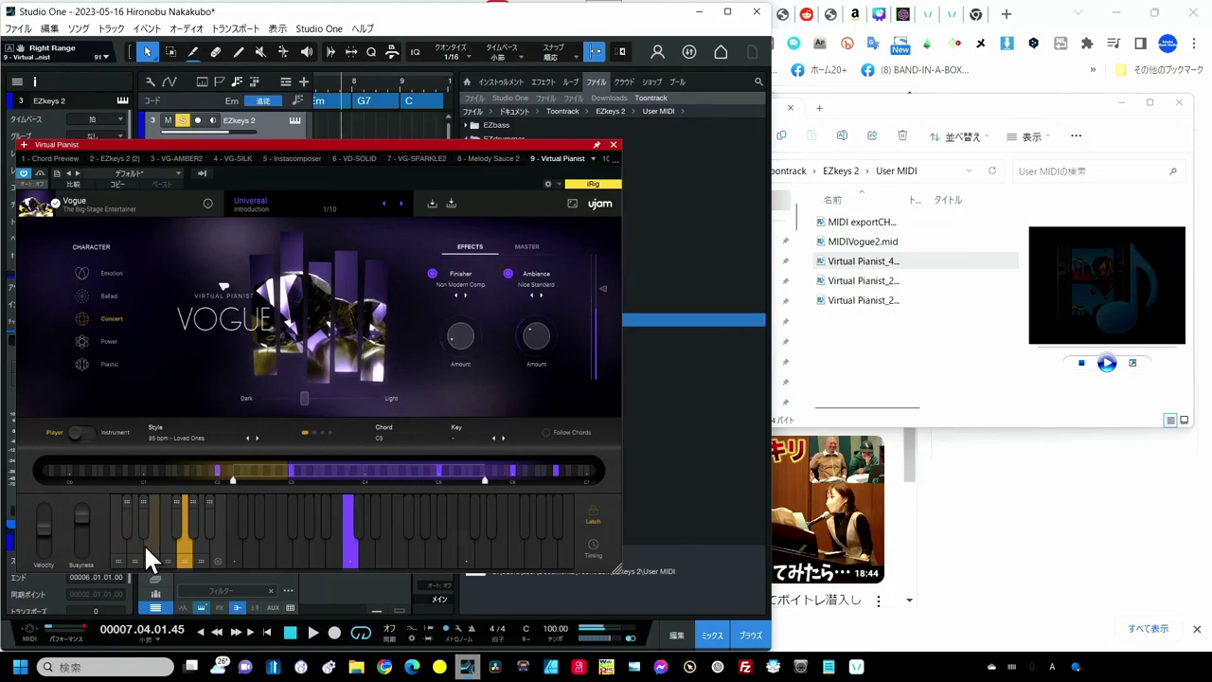
left_click_drag(185, 565, 880, 368)
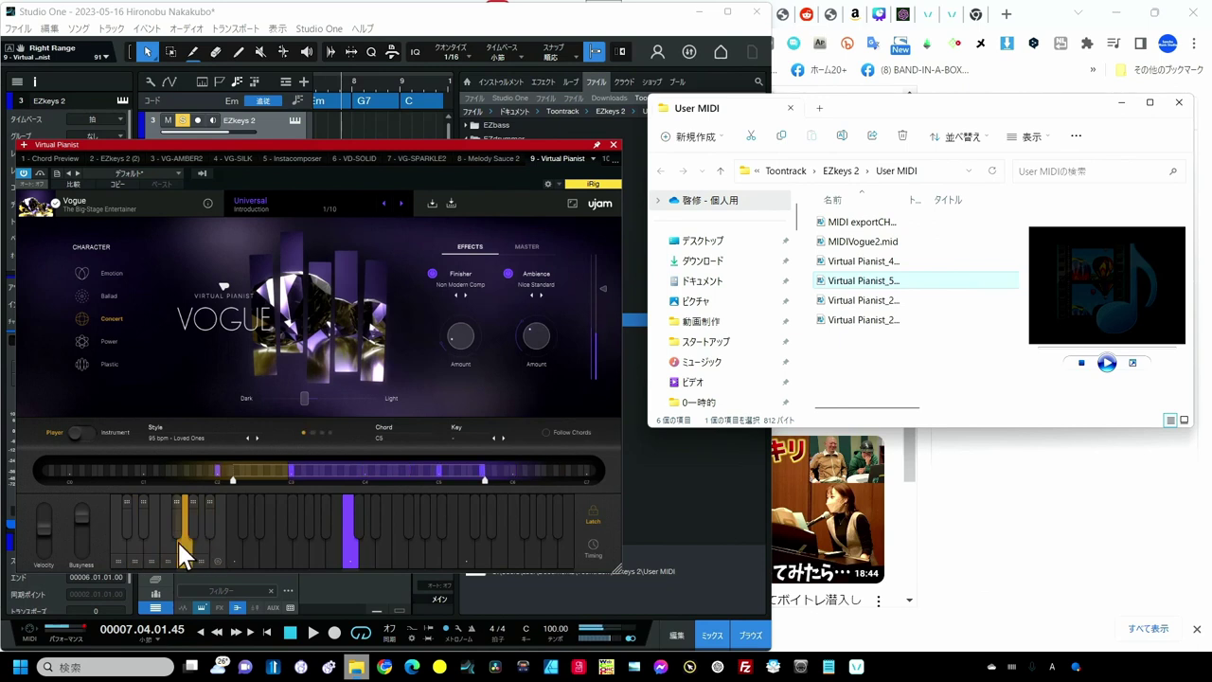
Step: Select the third white phrase key, extend the lower range limit down to about C1, and play the latched C5 chord again
left_click(143, 513)
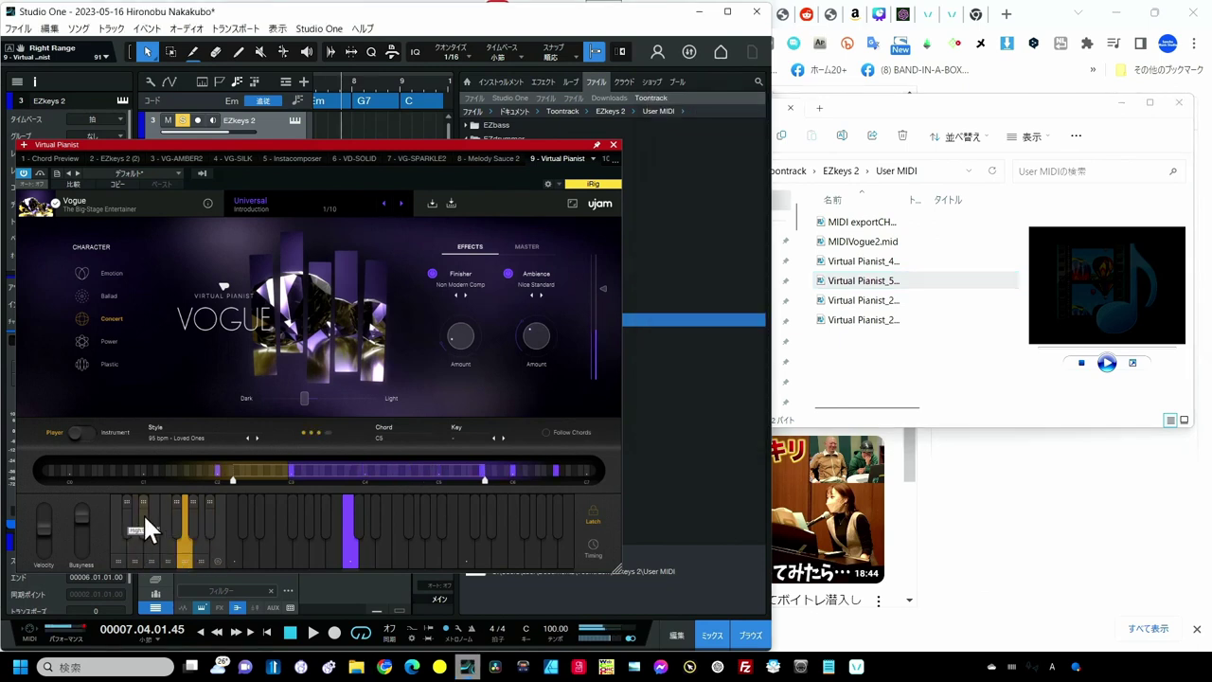
left_click(156, 516)
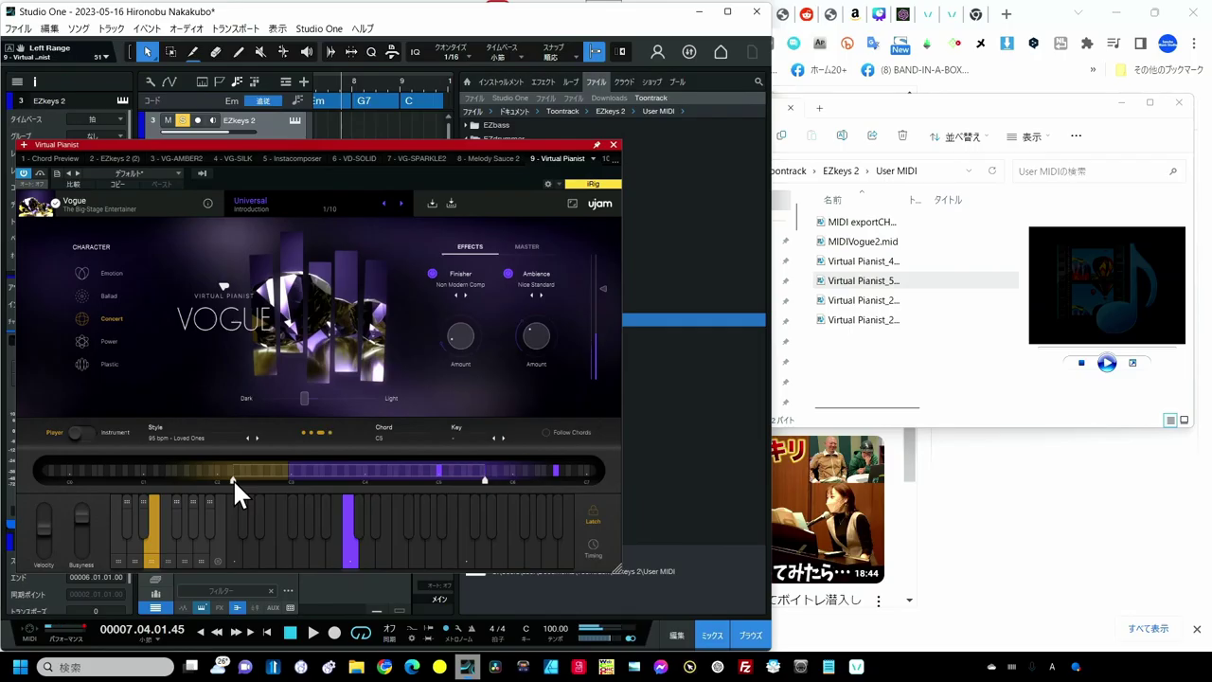
left_click_drag(232, 478, 156, 476)
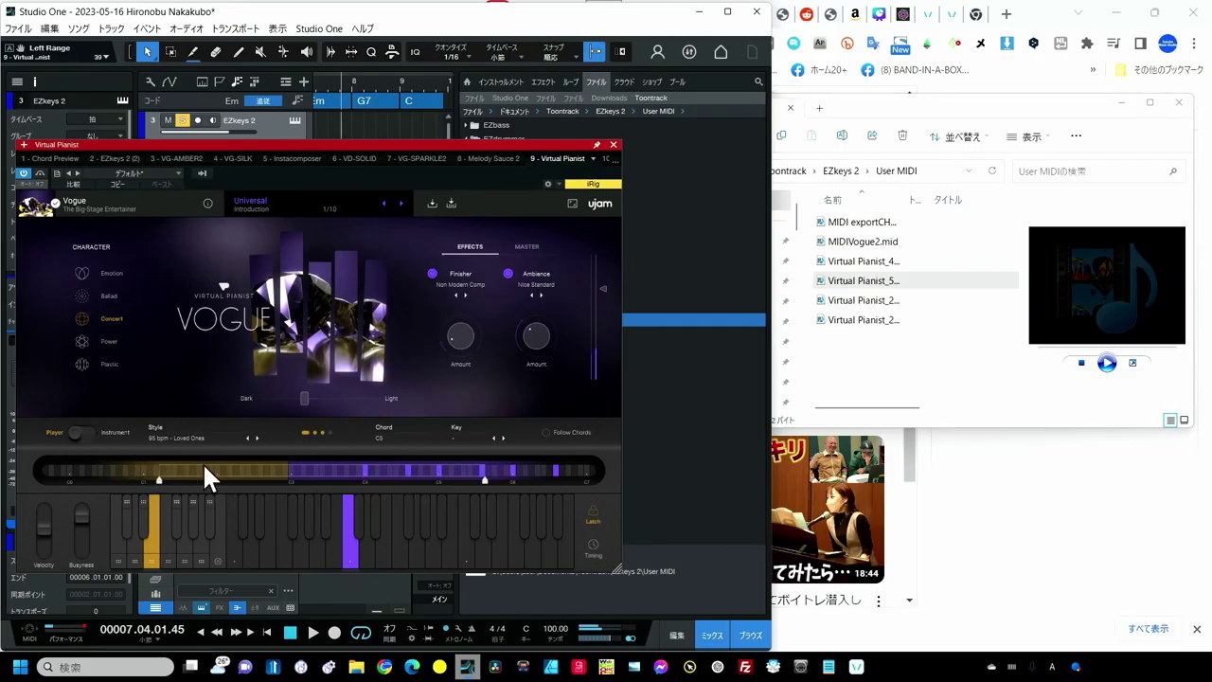
left_click(141, 540)
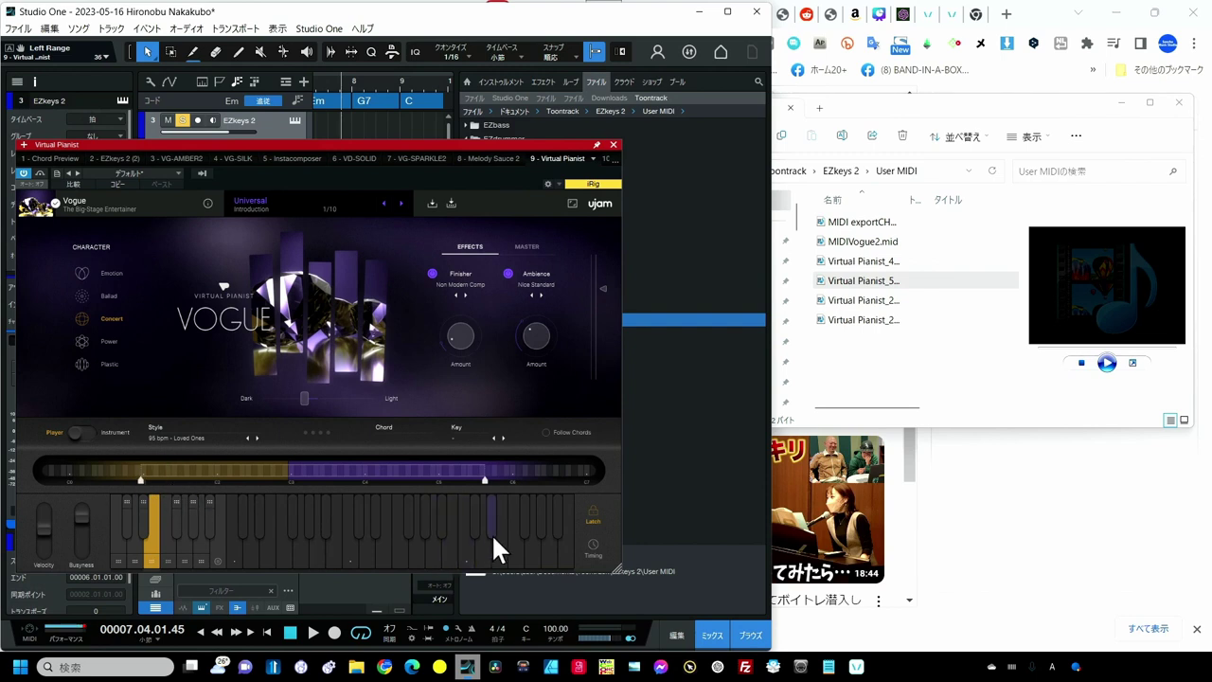
left_click(350, 544)
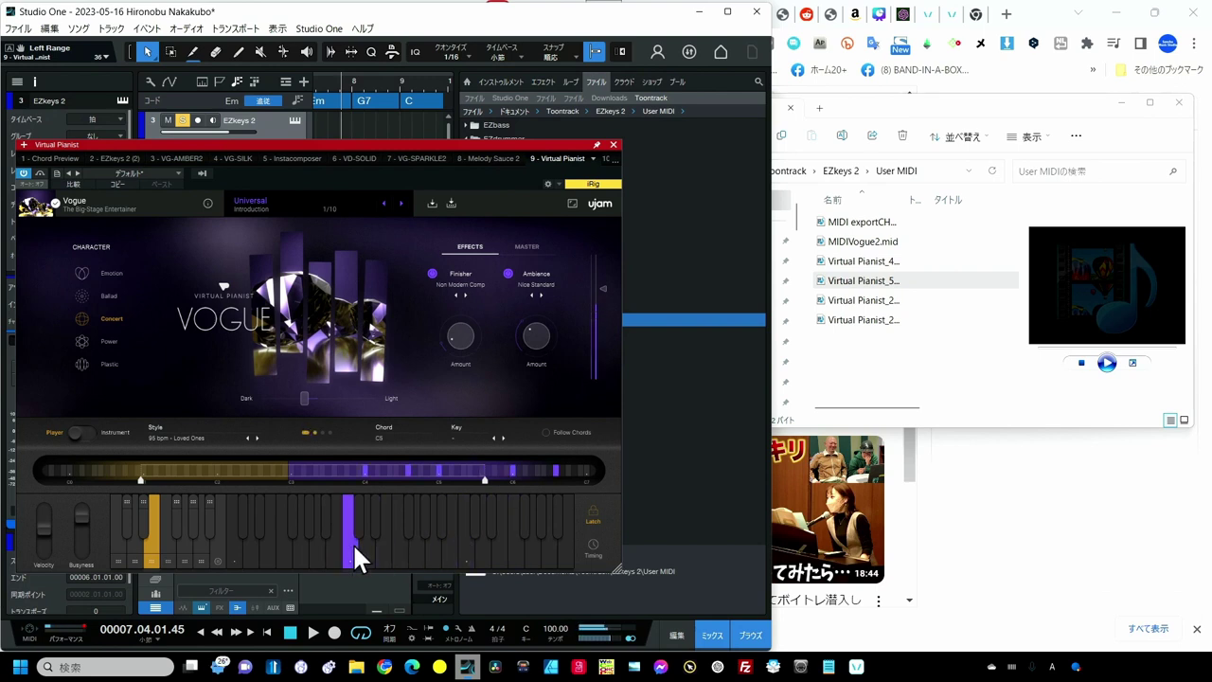
Step: Audition the second and first white phrase keys, export the third key's phrase as MIDI into the User MIDI folder, and stop the latched chord
left_click(130, 544)
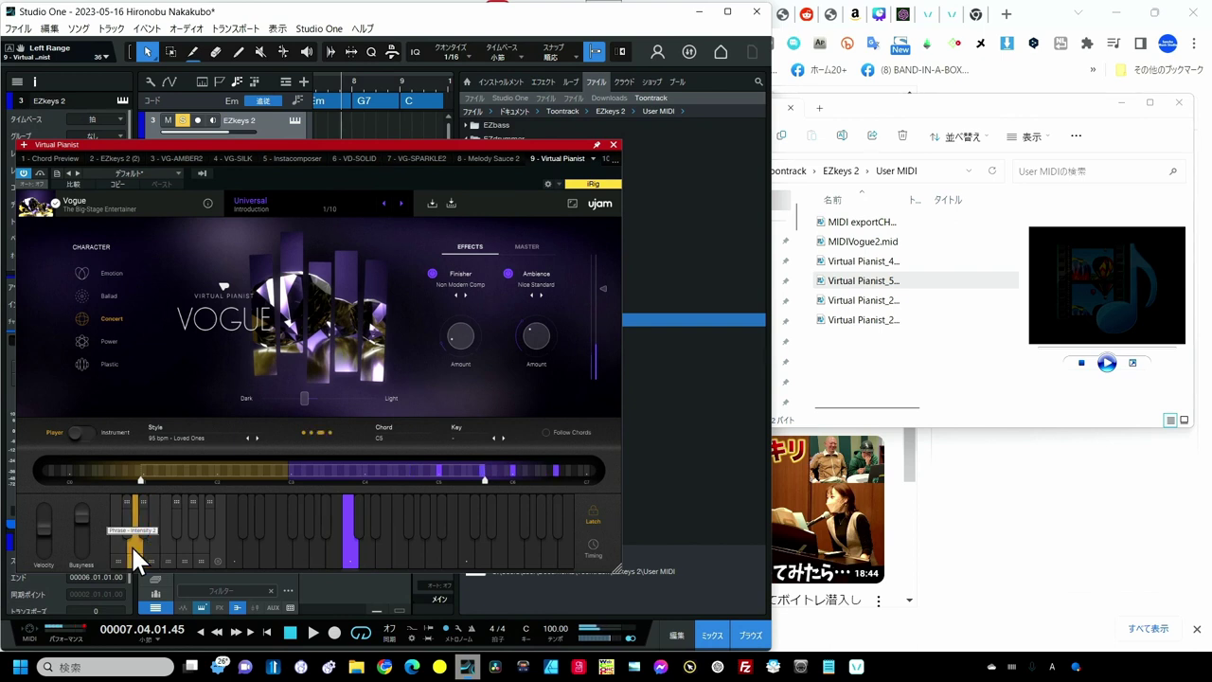
left_click(122, 544)
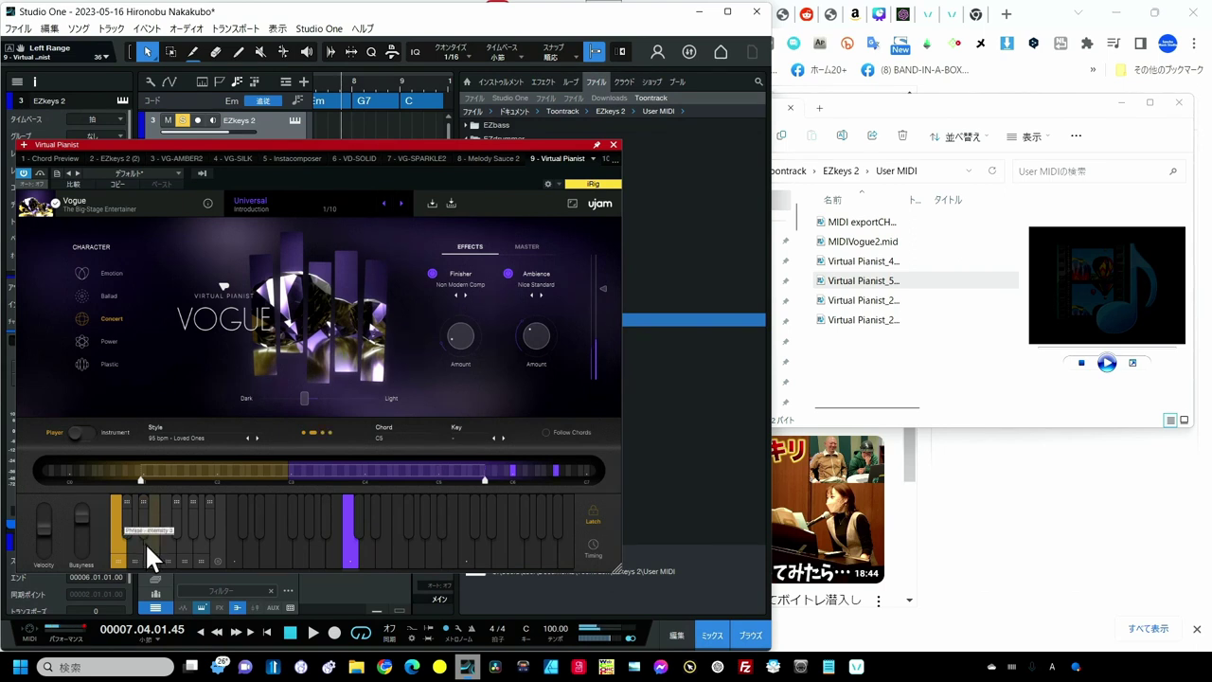
left_click(147, 543)
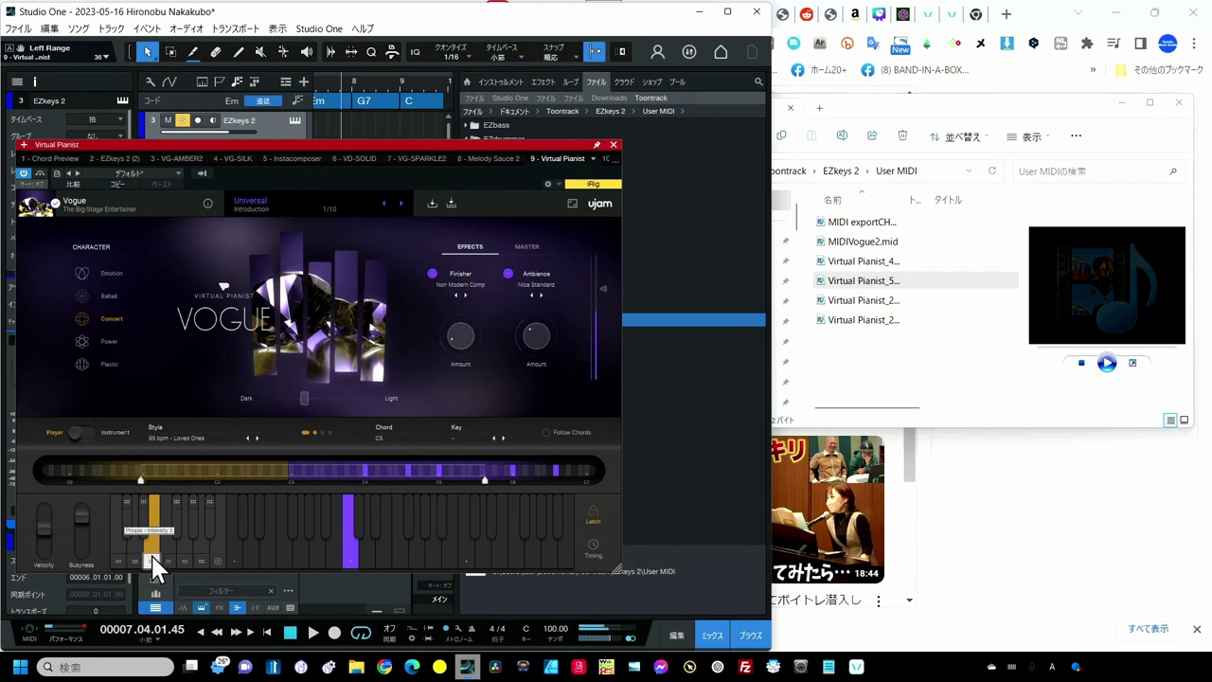
left_click_drag(152, 558, 852, 386)
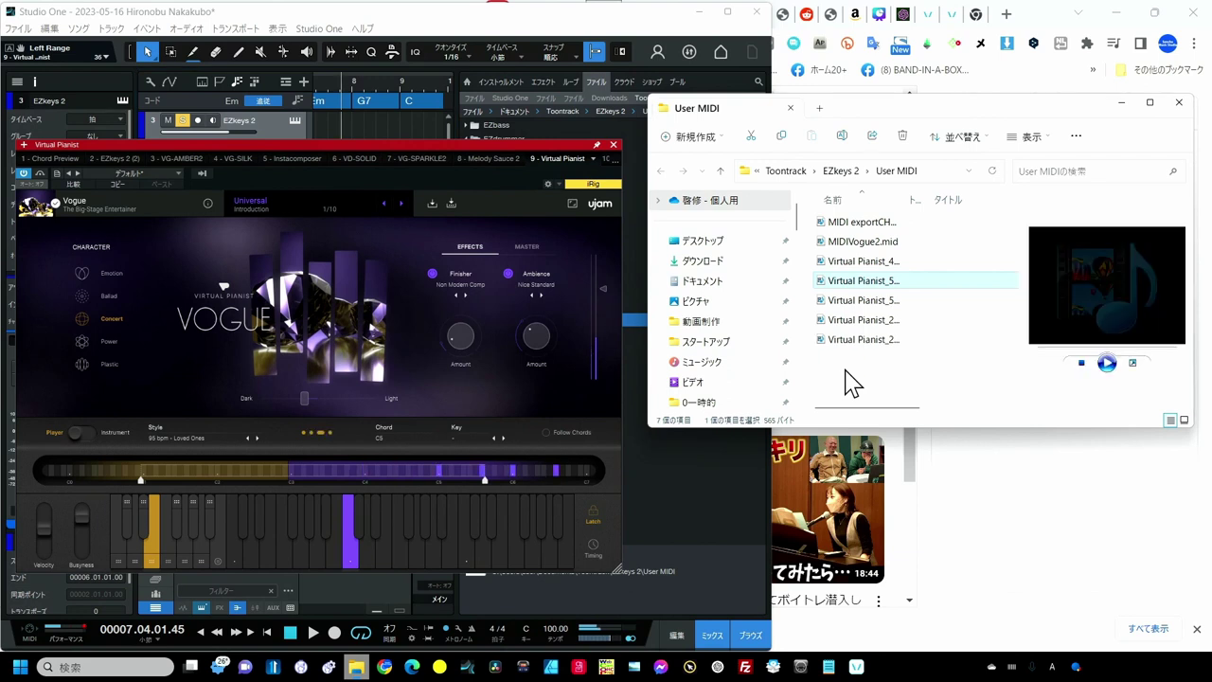
left_click(441, 549)
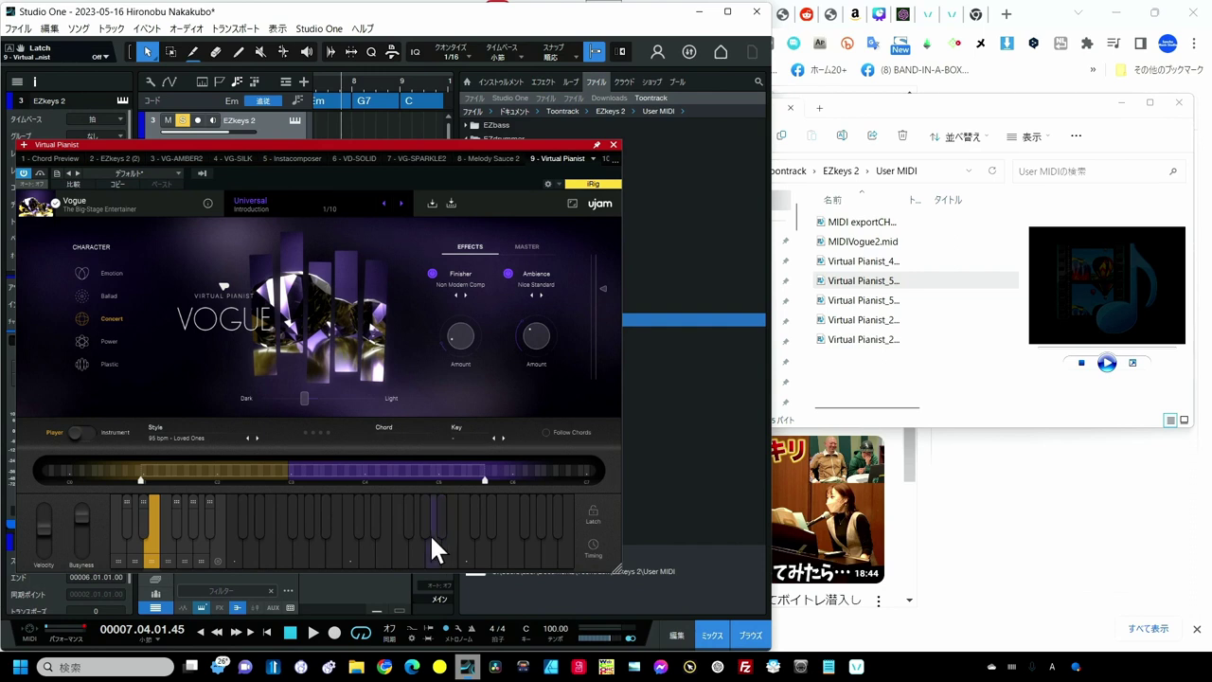
Step: Switch to EZkeys 2 and sync the file changes of its User MIDI library
left_click(293, 116)
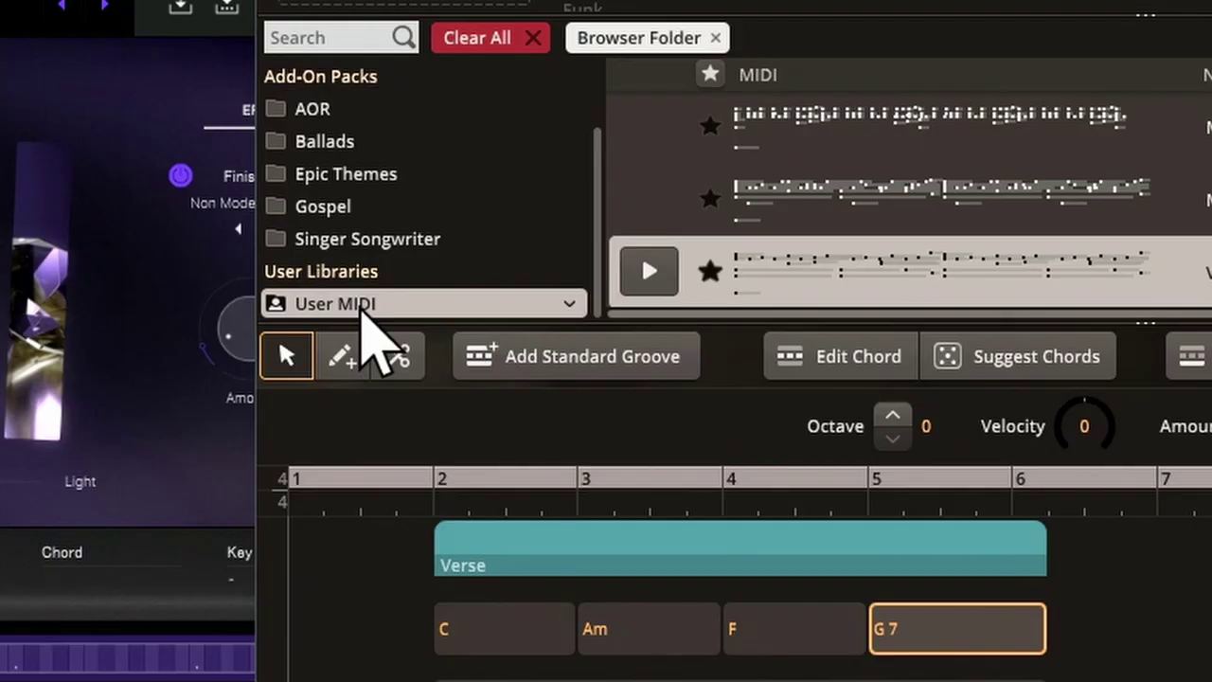
right_click(368, 327)
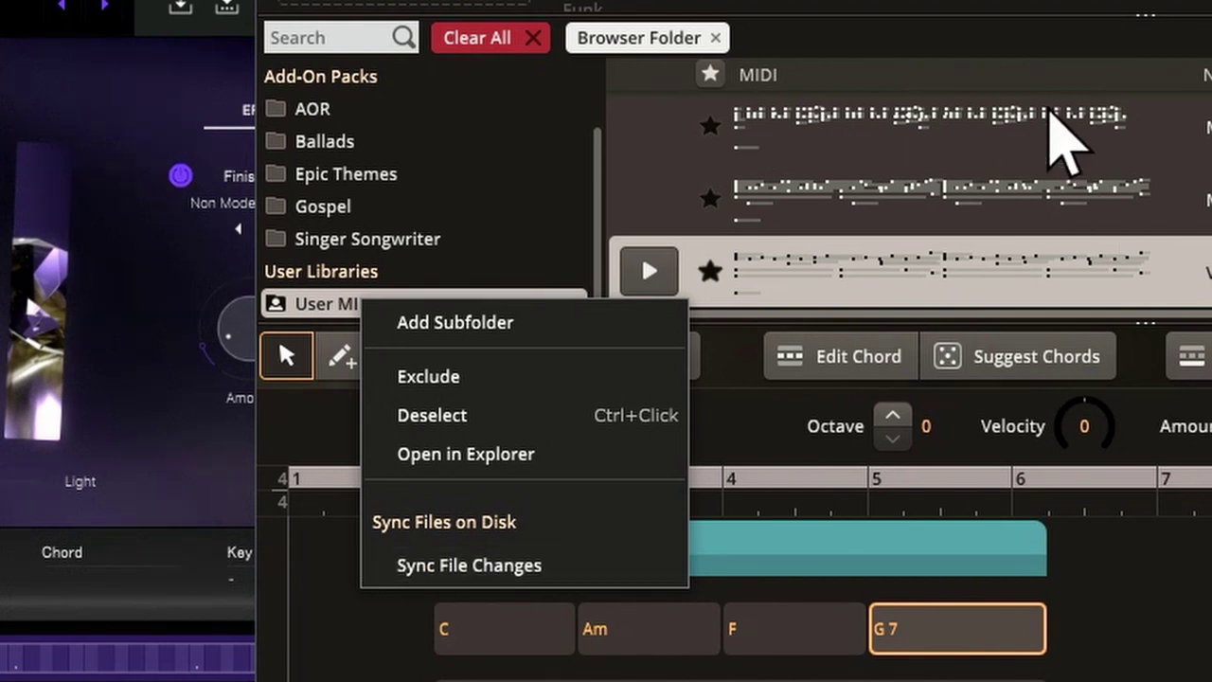
left_click(528, 572)
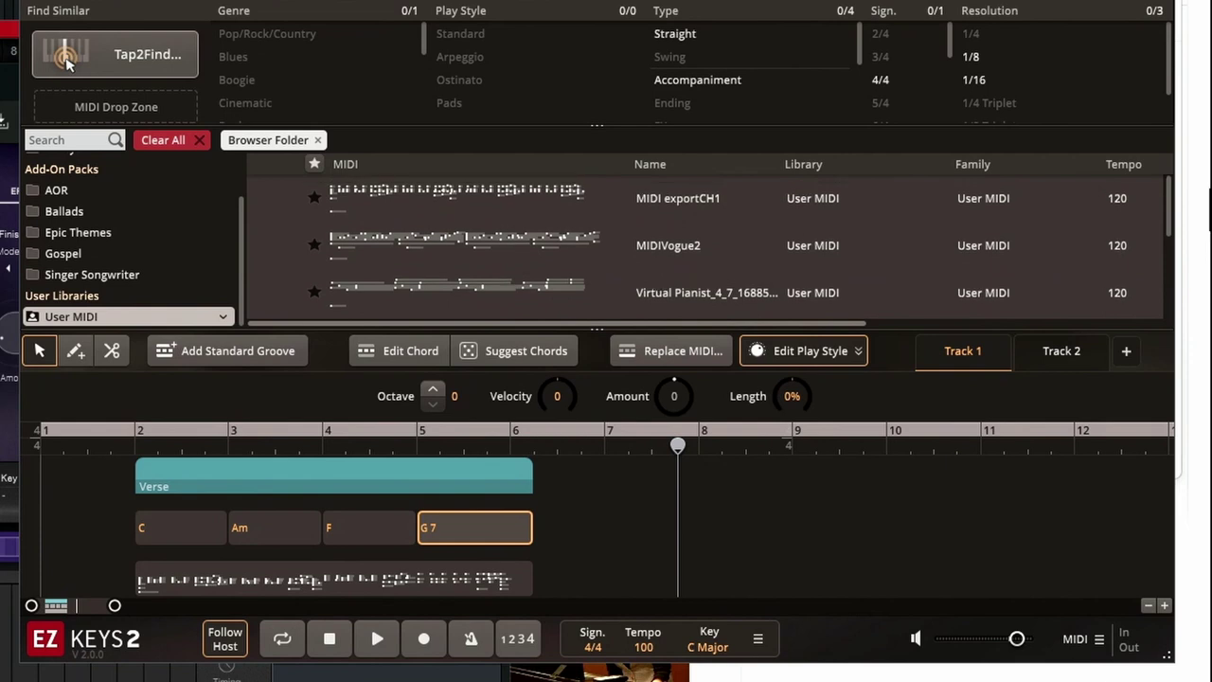
Step: Preview MIDIVogue2, the Virtual Pianist_4_7 phrase, and both Virtual Pianist_29_7 phrases from the User MIDI library
left_click(273, 248)
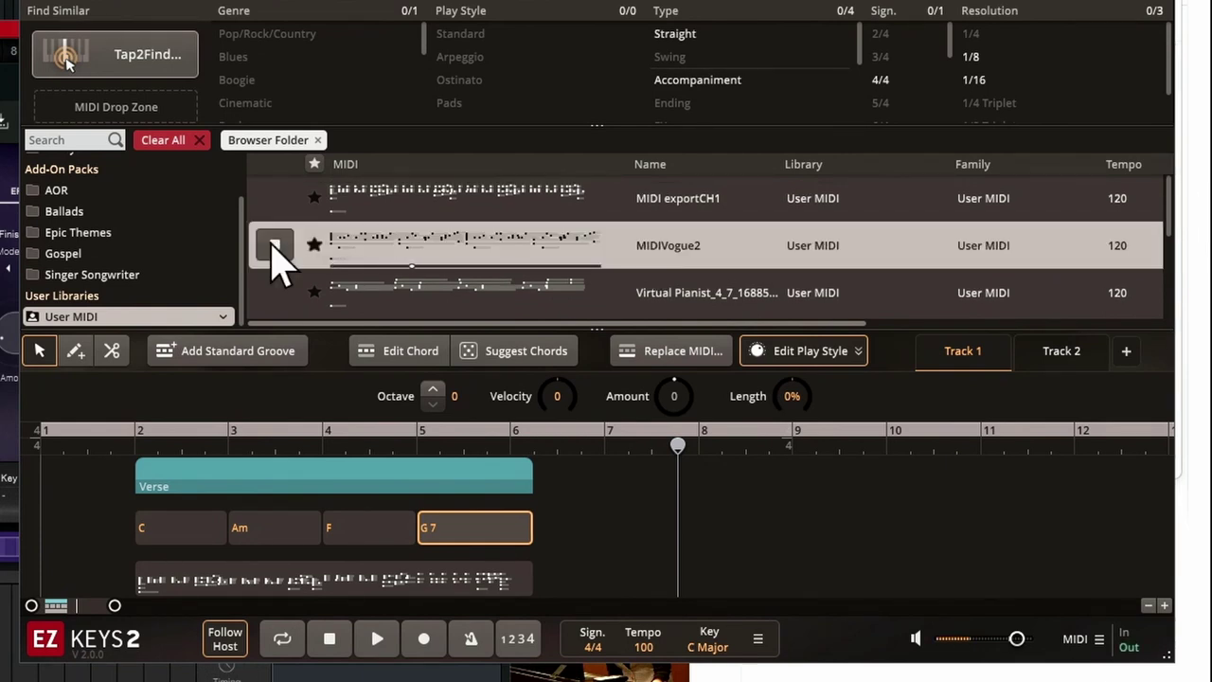
left_click(274, 287)
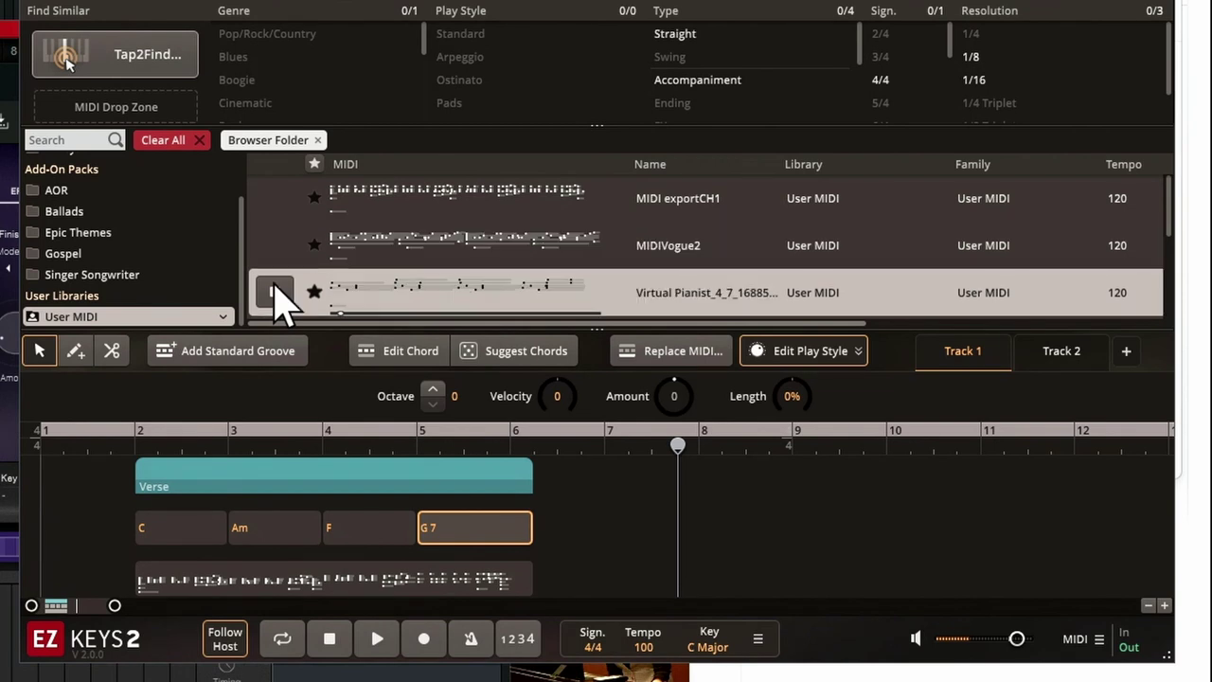
scroll(276, 284, "down", 3)
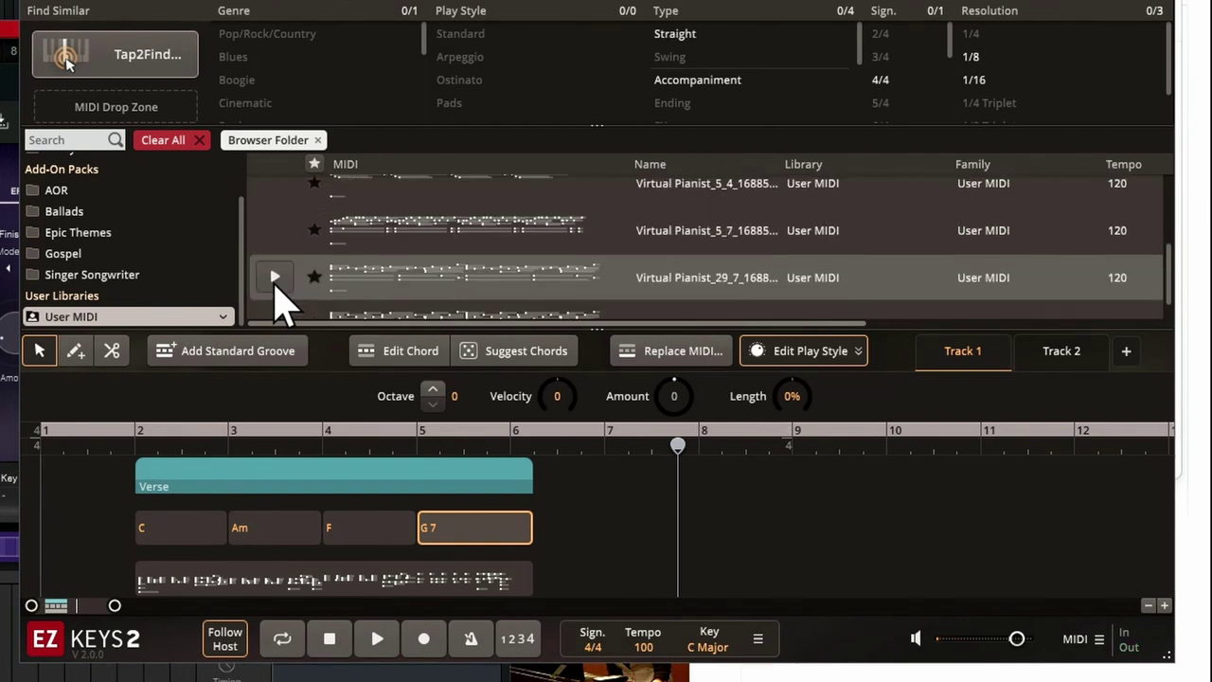
scroll(275, 270, "down", 1)
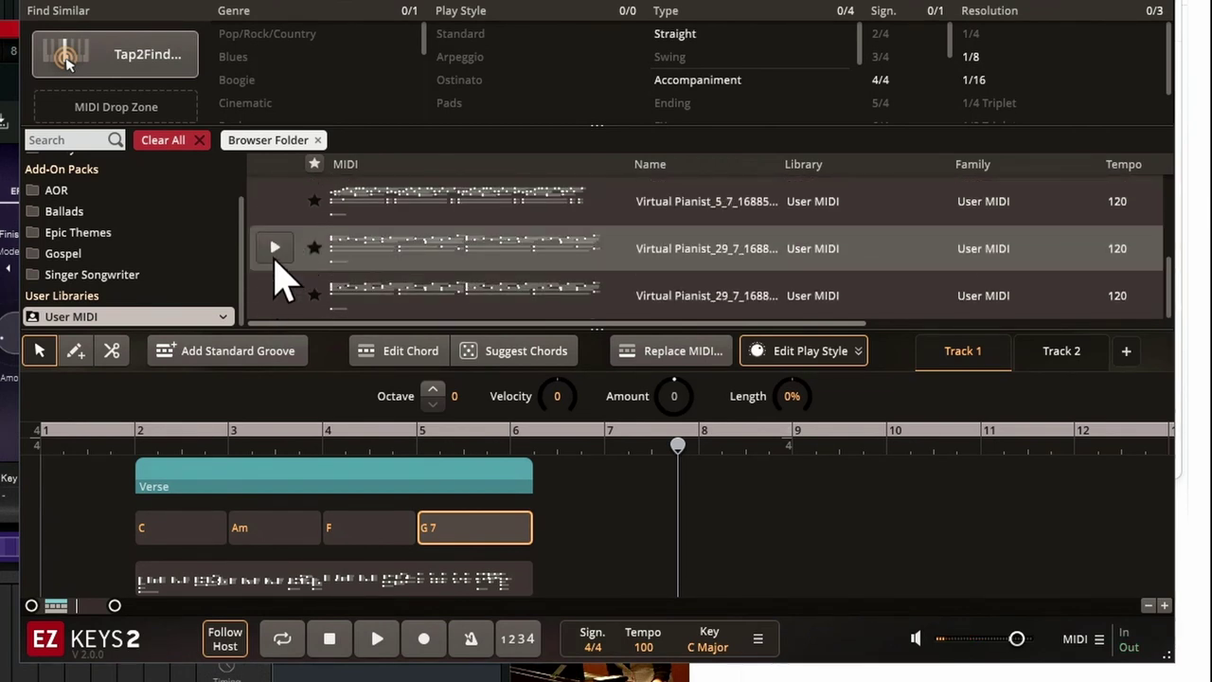
left_click(274, 248)
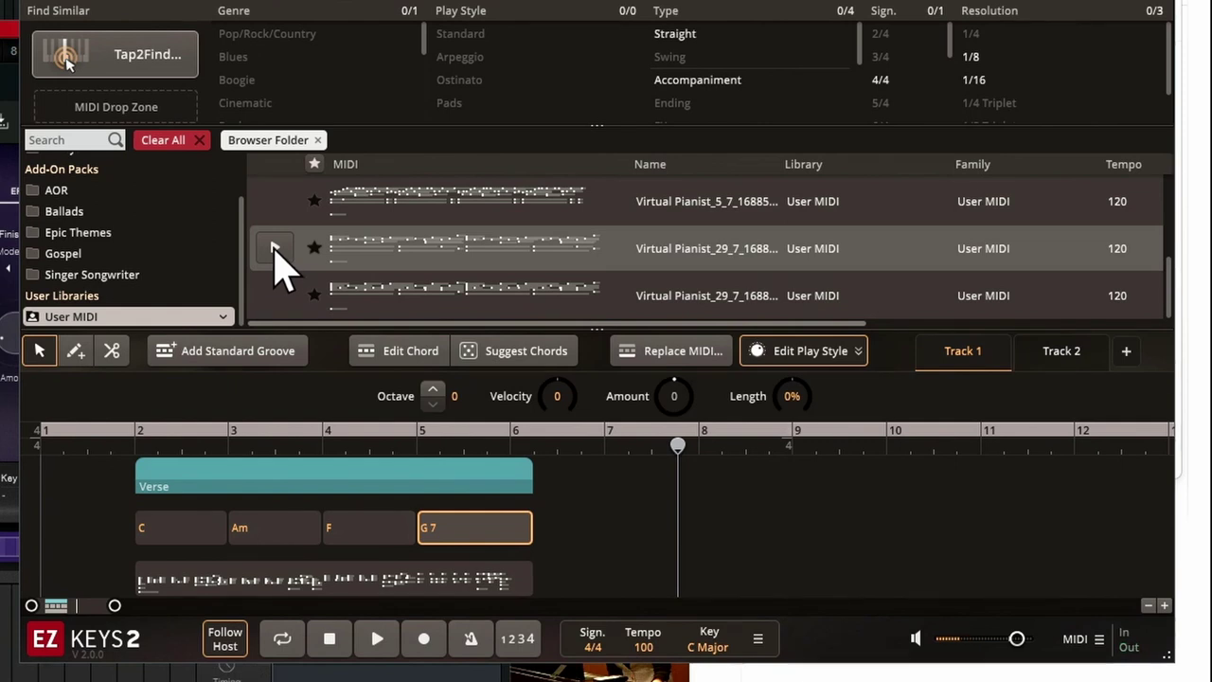
left_click(274, 248)
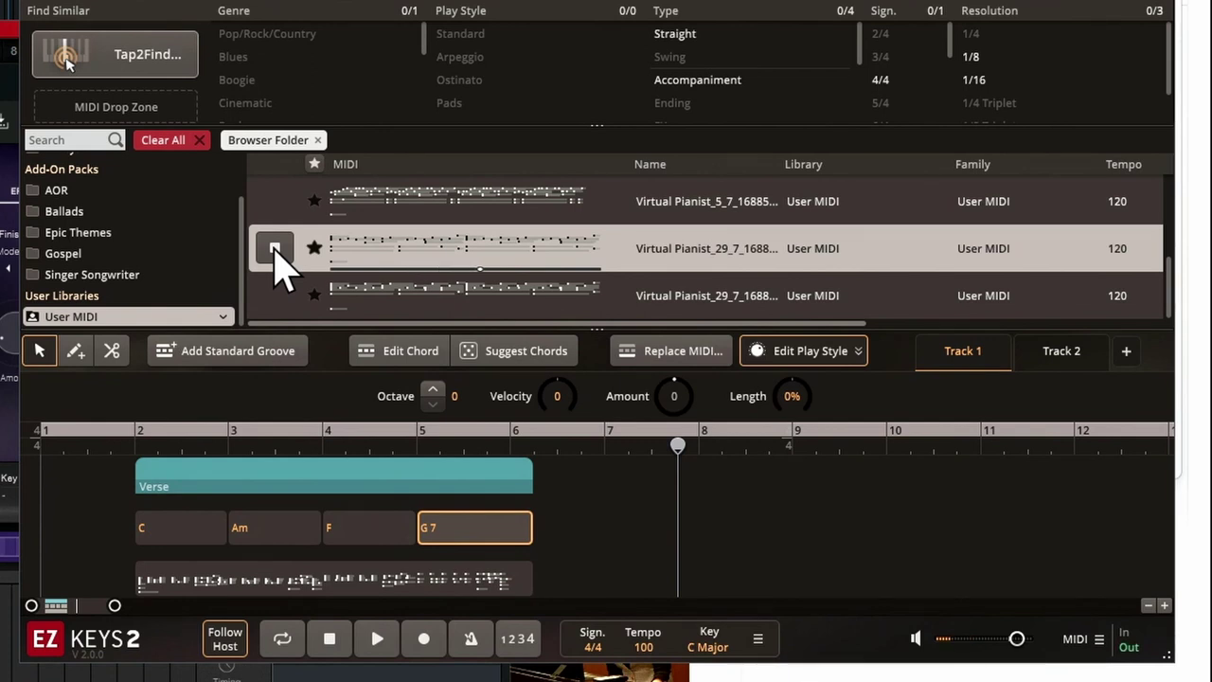
left_click(274, 296)
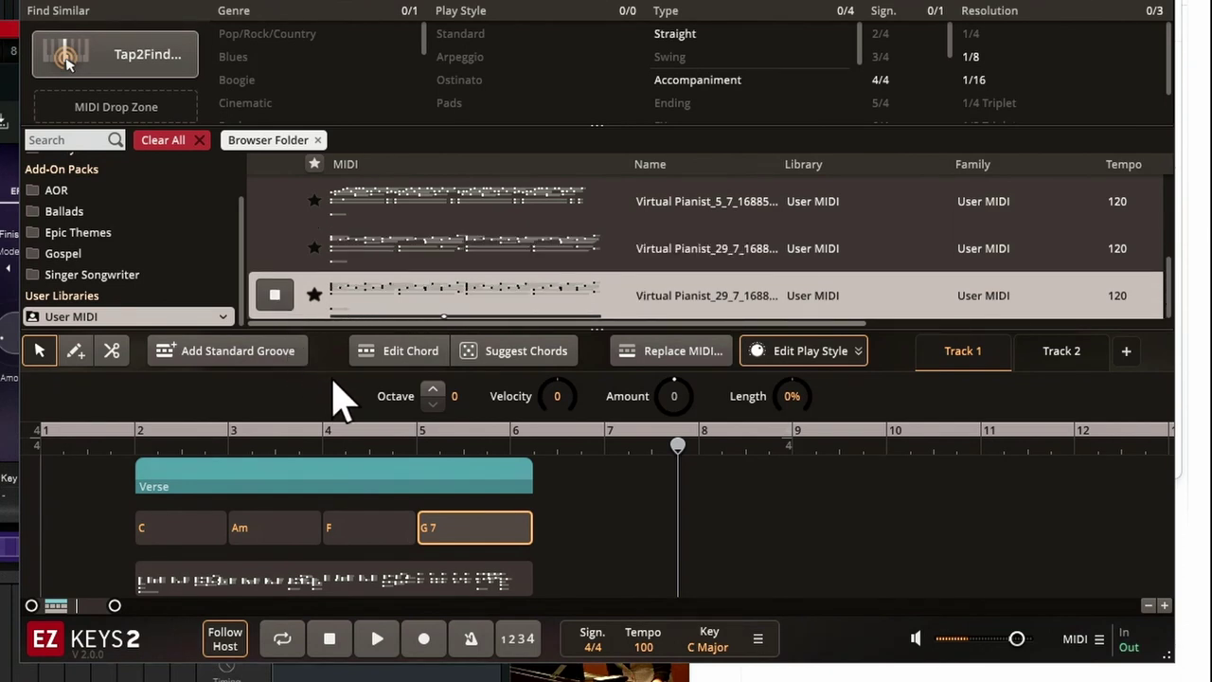
left_click(273, 291)
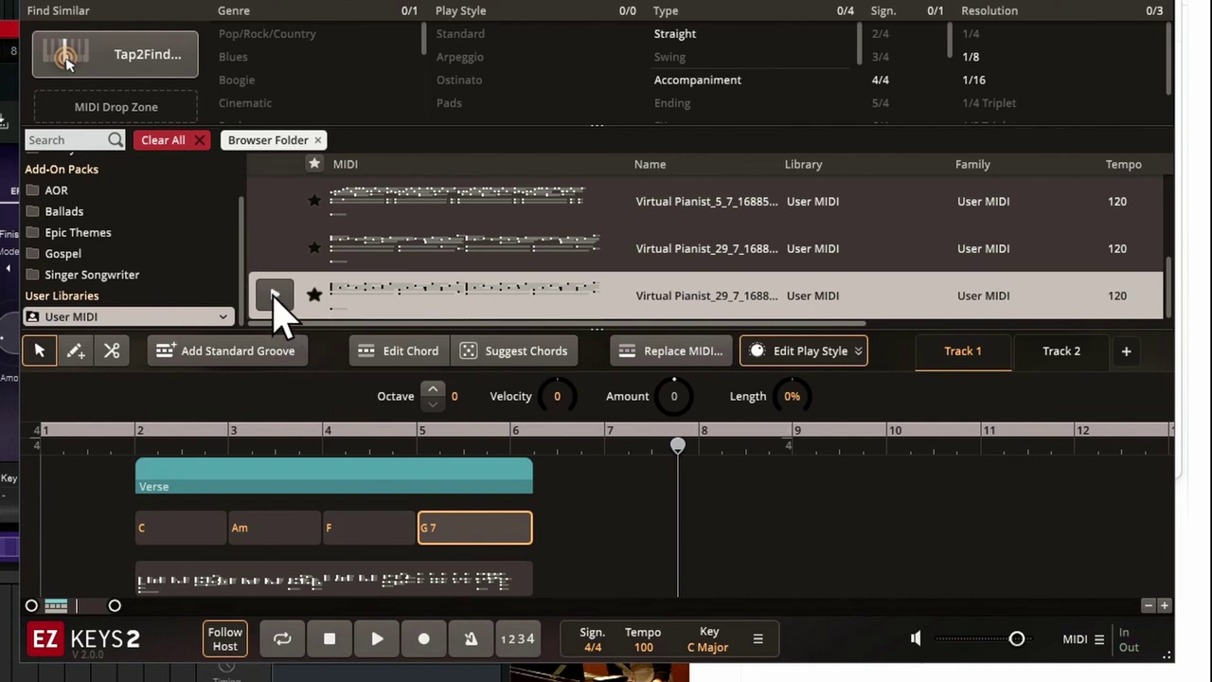
Step: Place the last Virtual Pianist_29_7 phrase on Track 1 at bar 7 and change the root of its first chord to F
left_click_drag(275, 295, 688, 570)
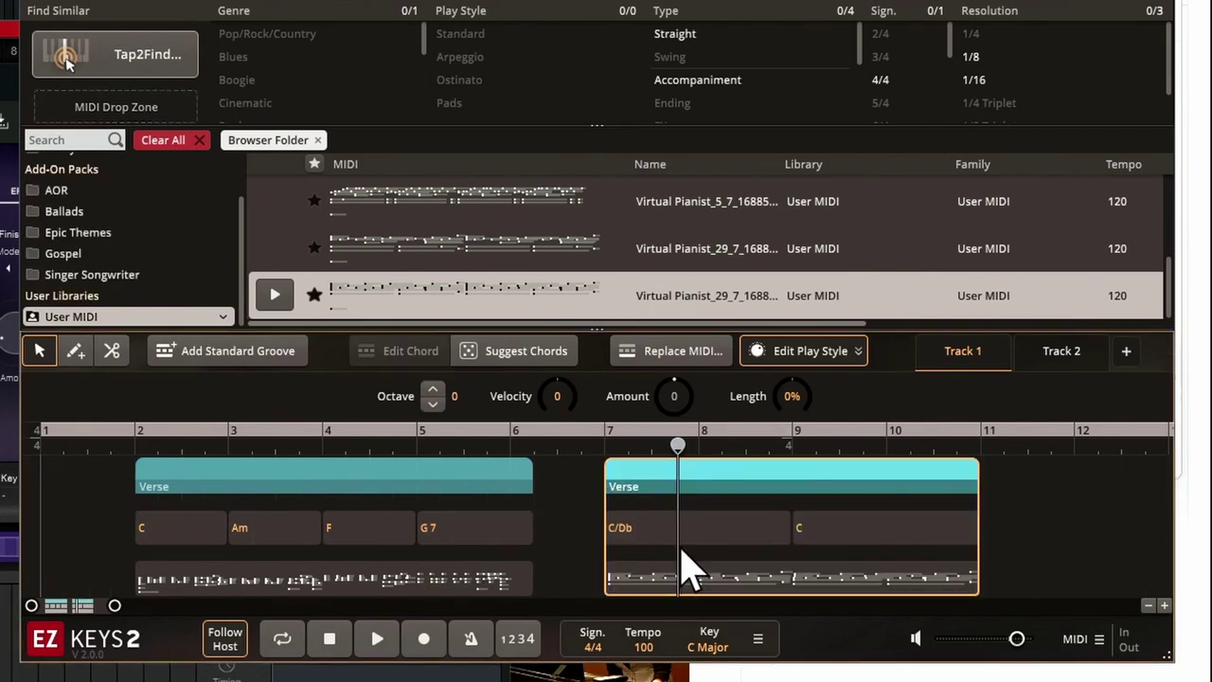
left_click(671, 536)
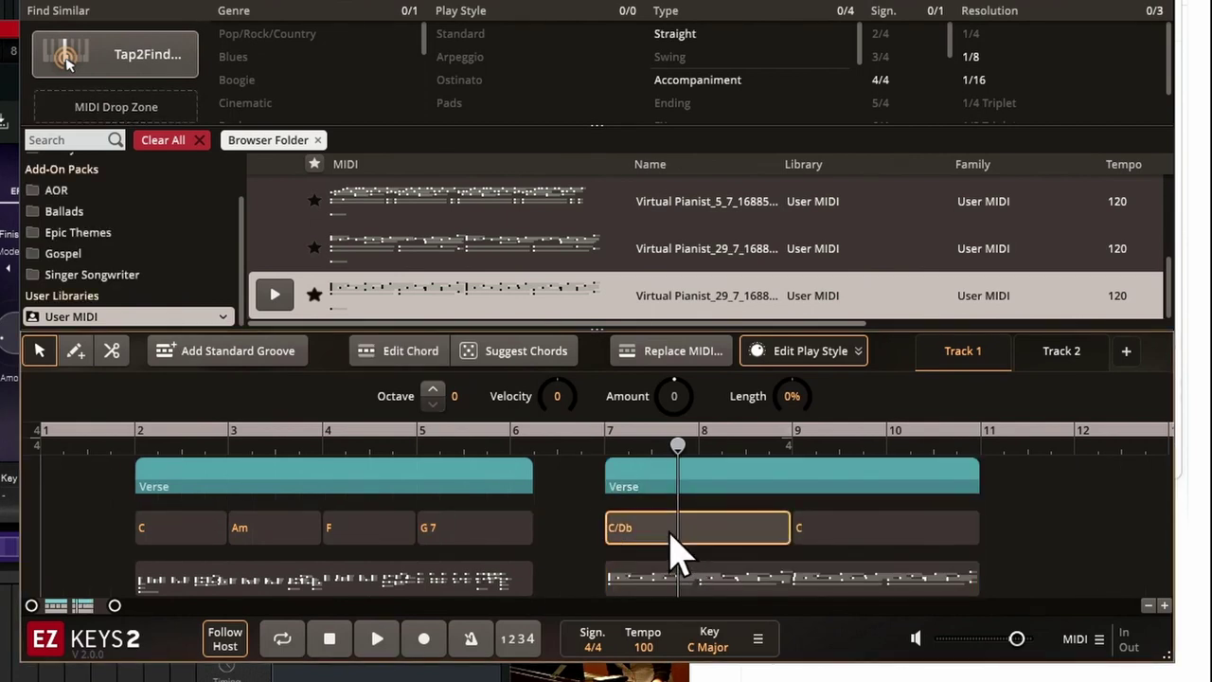
double_click(671, 536)
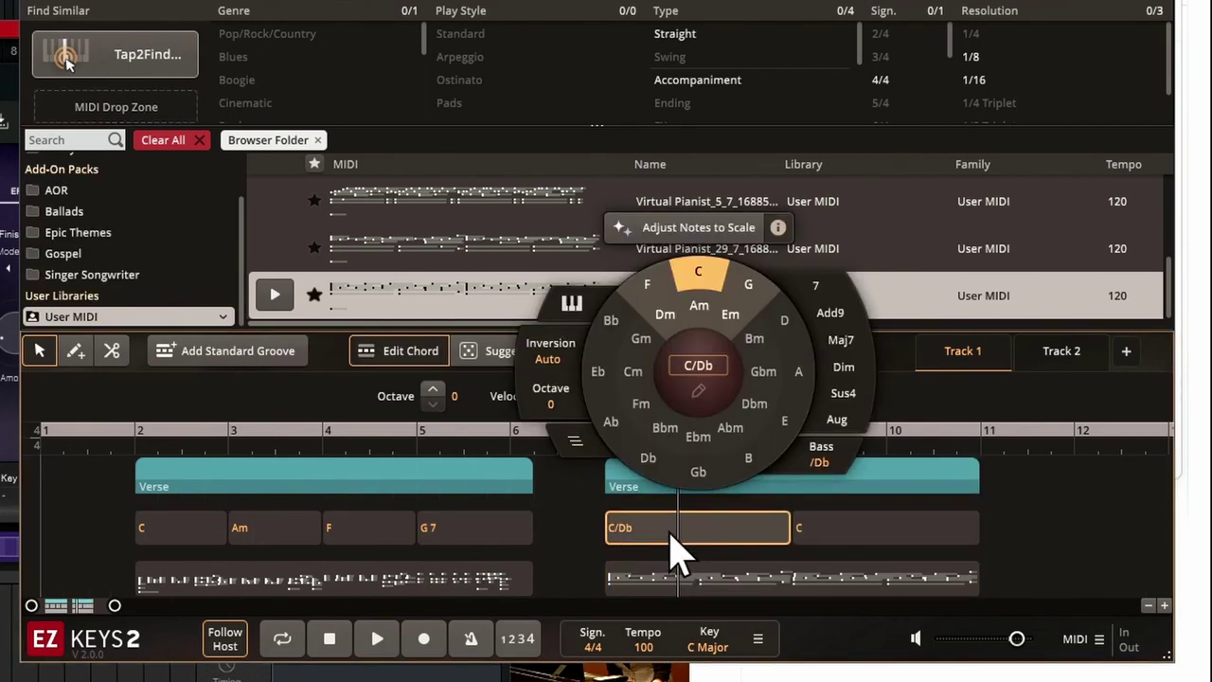
left_click(658, 280)
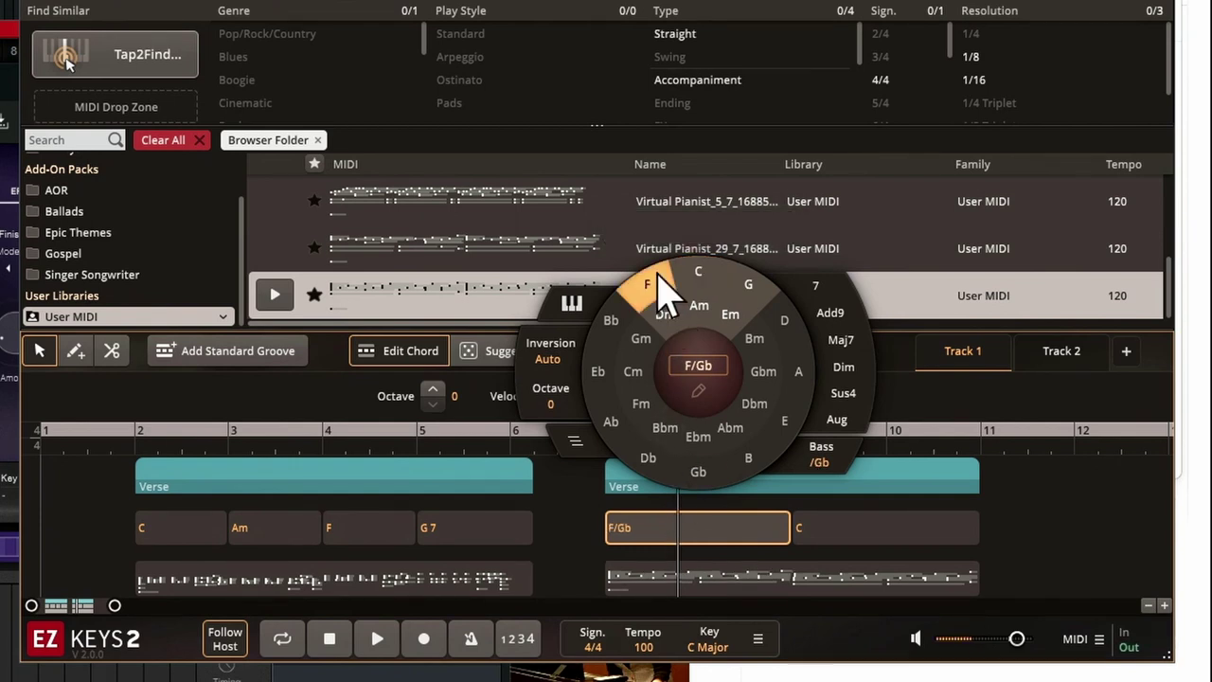
Step: Change the second chord of the block at bar 7 to Am add9
left_click(859, 541)
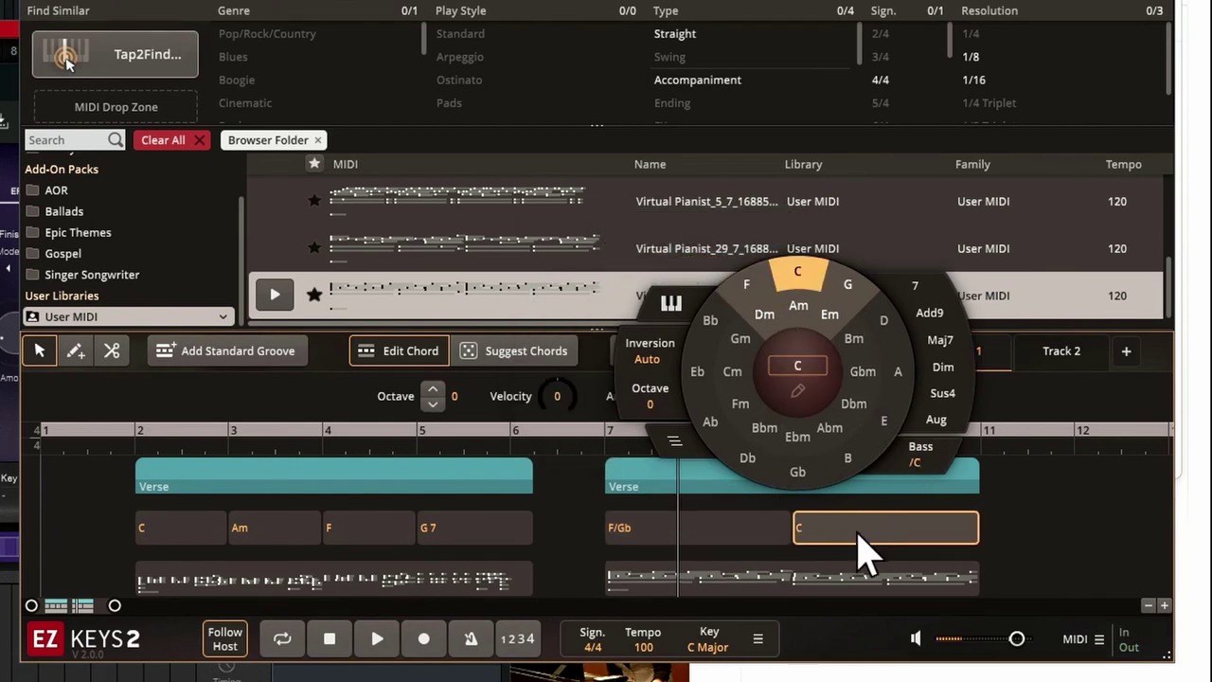
left_click(798, 313)
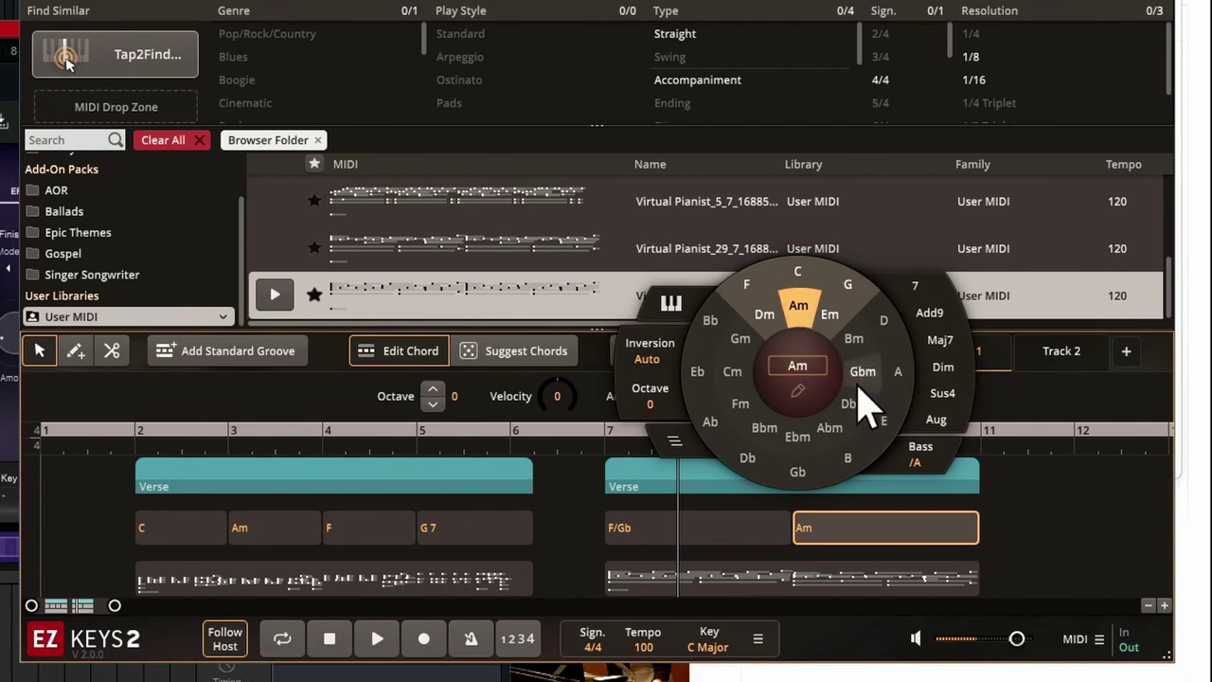
left_click(949, 338)
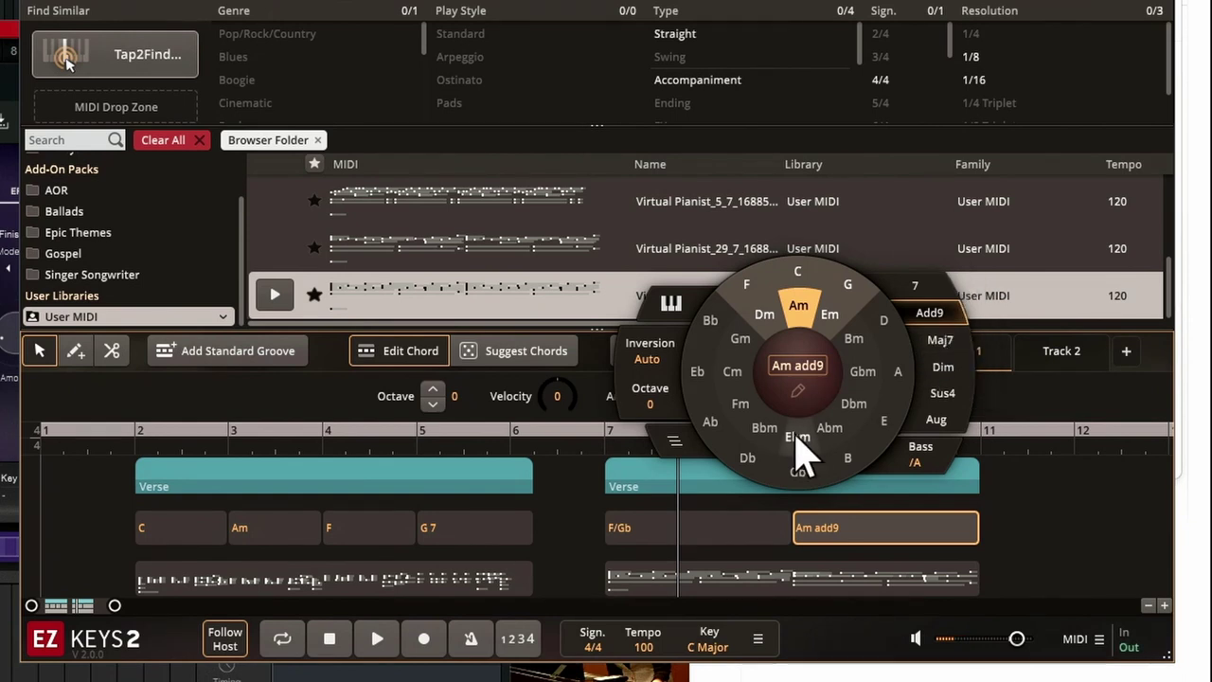
Step: Play the re-harmonised Verse block from bar 7, then stop playback
left_click(610, 464)
key("space")
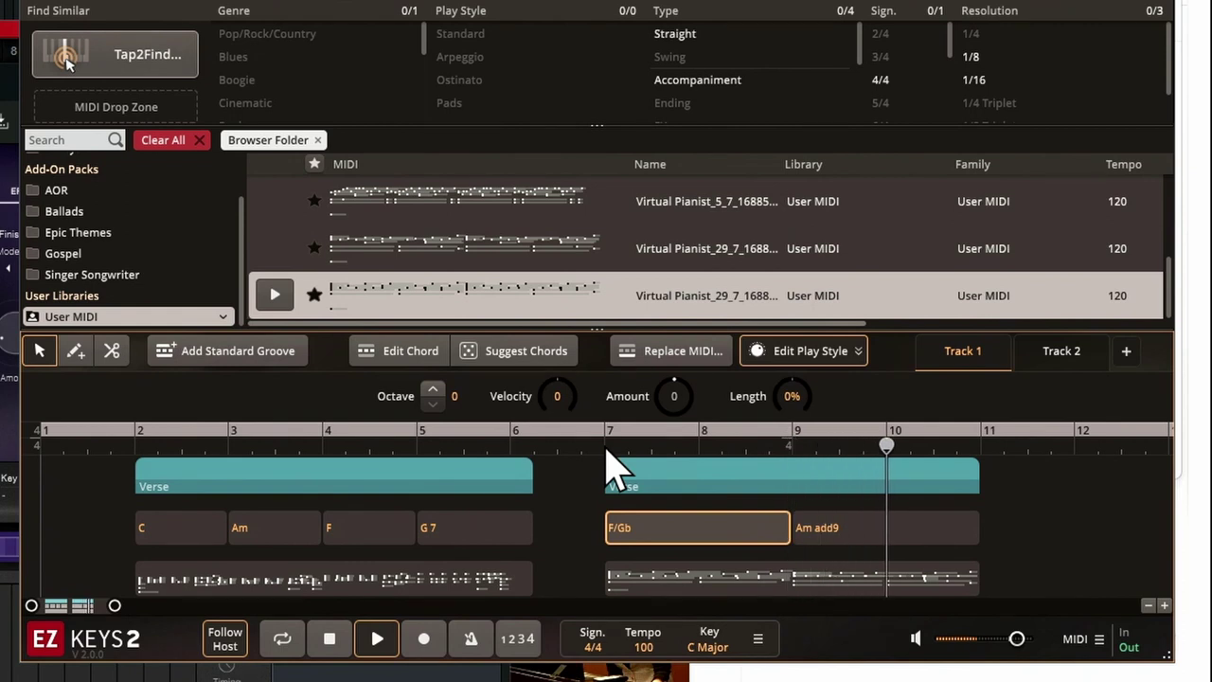
key("space")
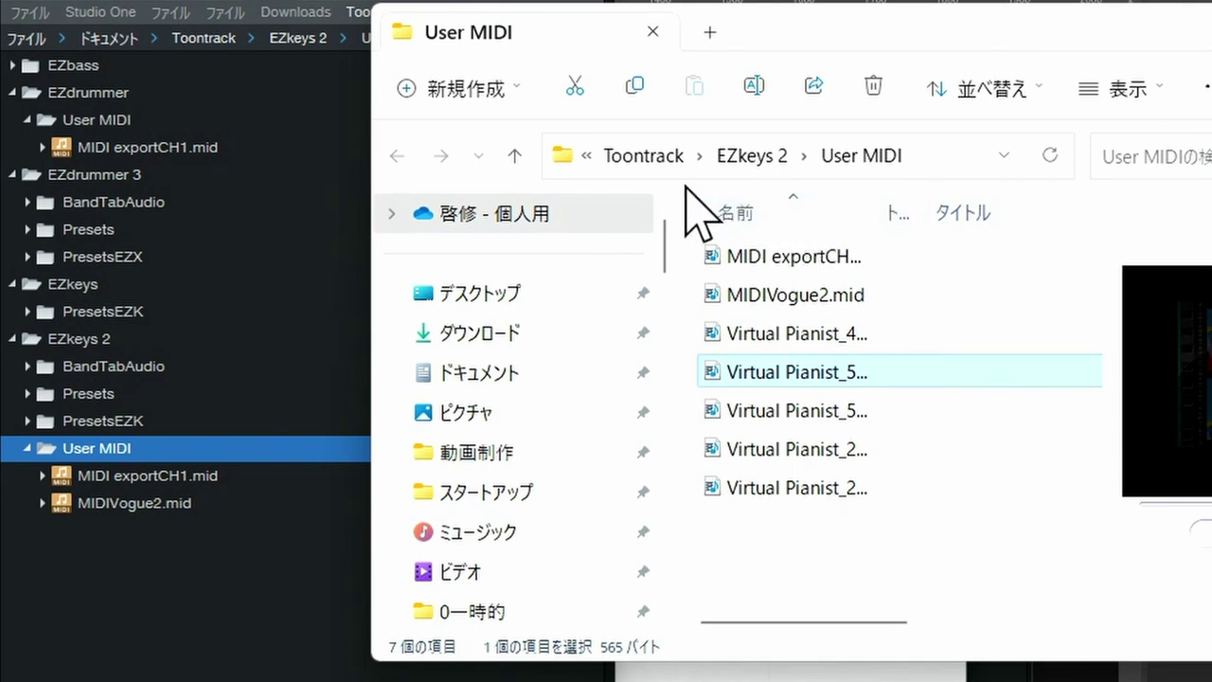
Step: Go up to the Toontrack folder in File Explorer and open the User MIDI folder inside EZdrummer
left_click(644, 156)
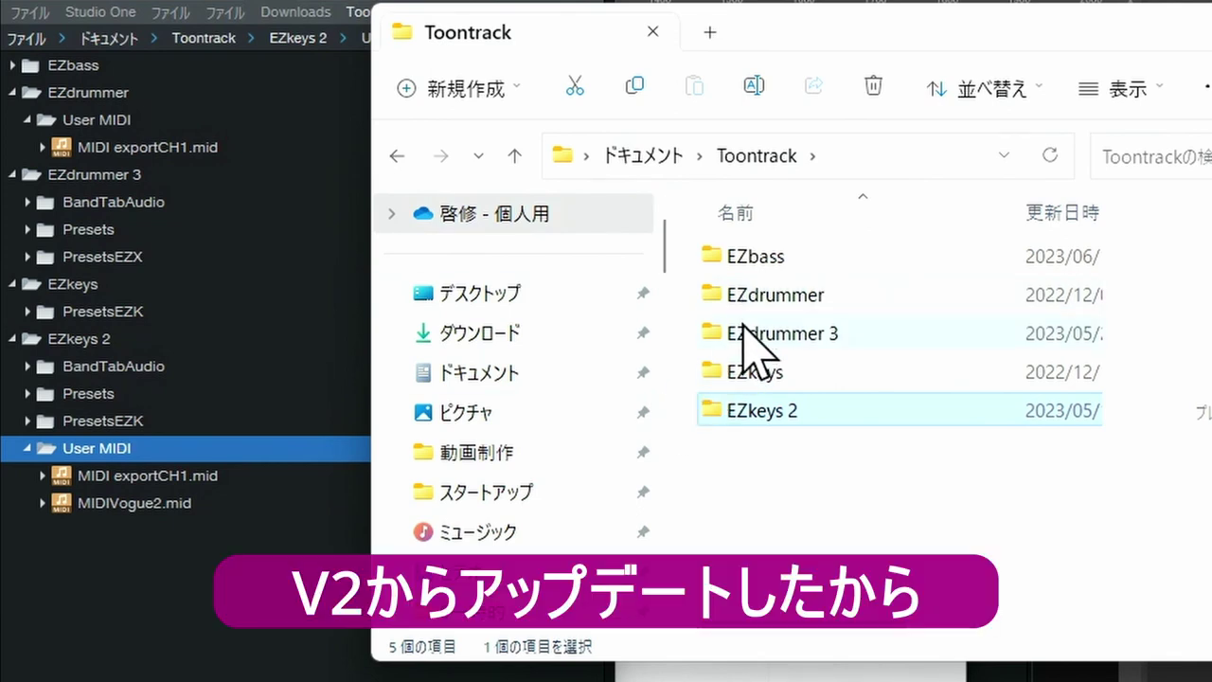
mouse_move(743, 314)
left_click(745, 299)
double_click(745, 299)
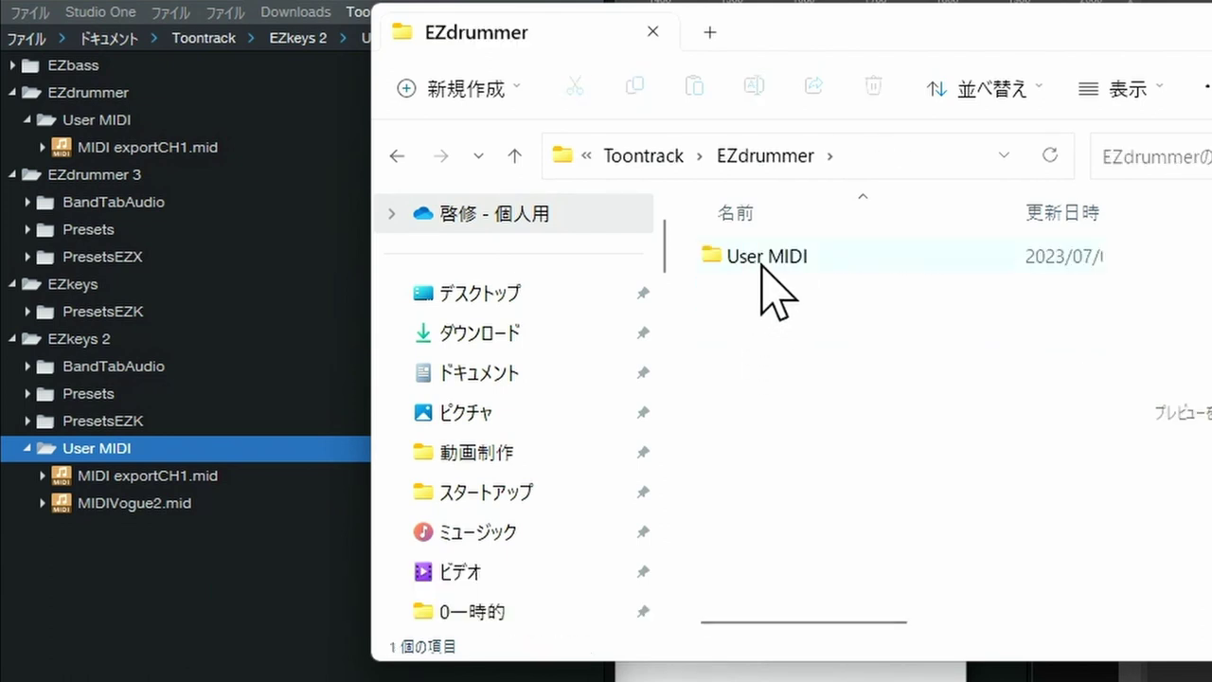
double_click(764, 269)
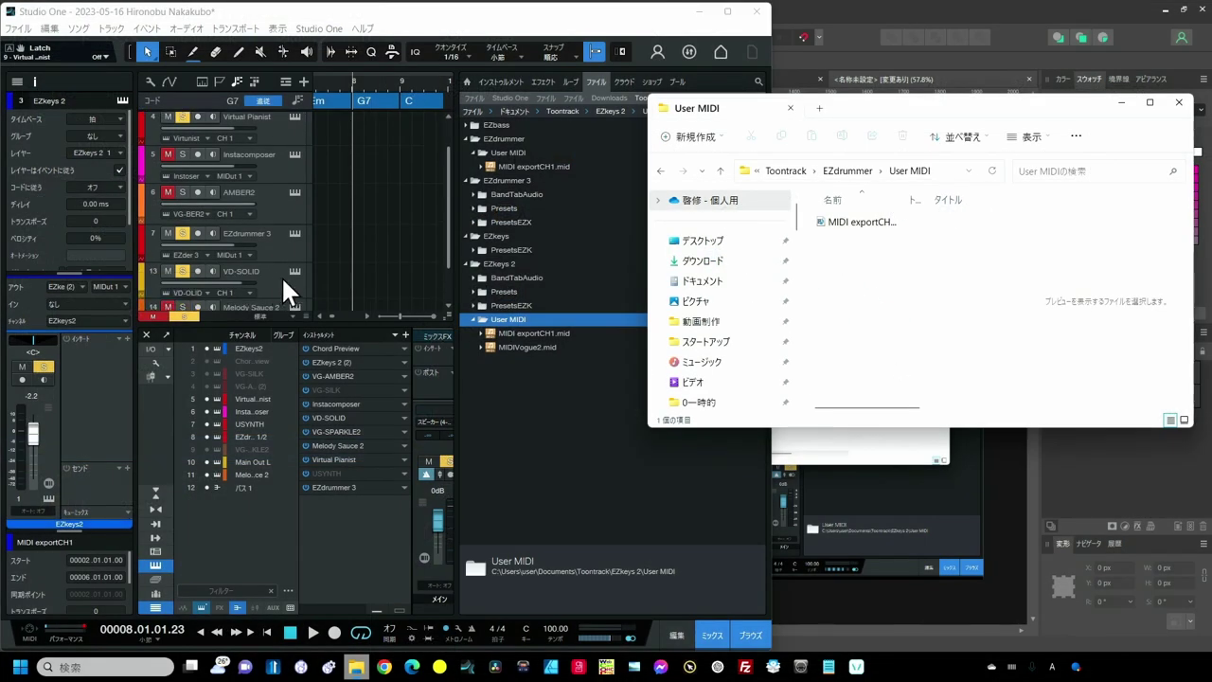
Step: Open VD-SOLID beside the folder window, audition several phrase keys, and export a Funk Jazz Hop - 2.0 phrase into EZdrummer's User MIDI folder
left_click(293, 270)
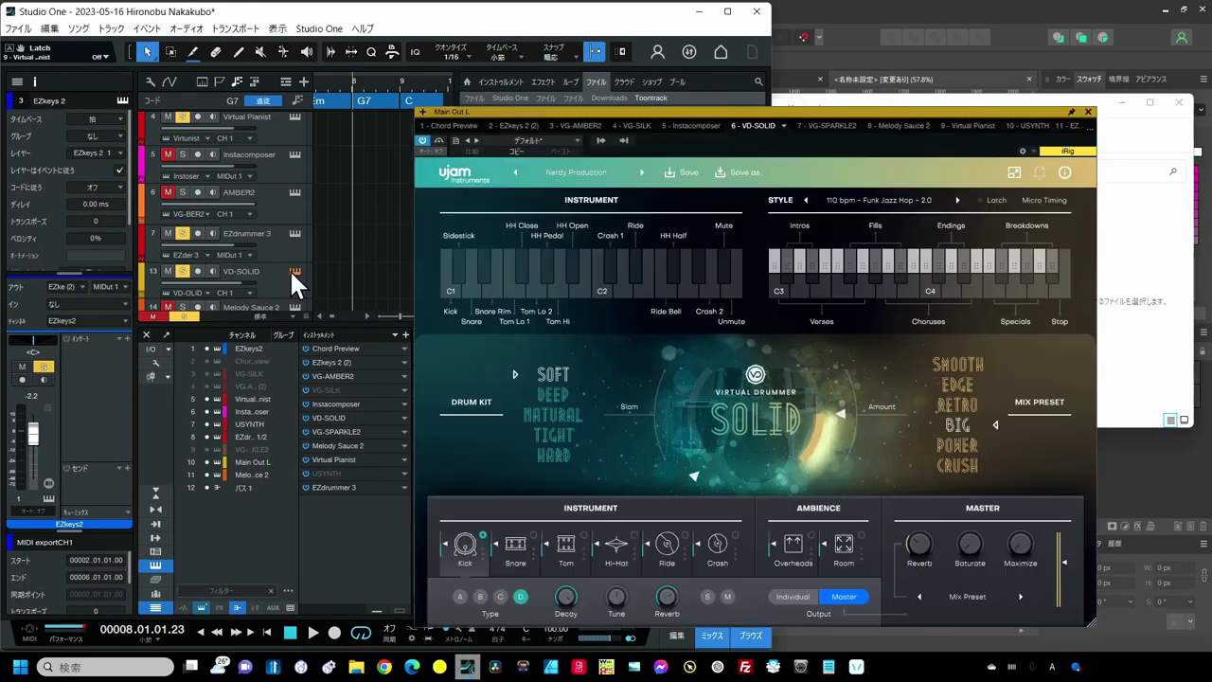
left_click_drag(771, 111, 362, 81)
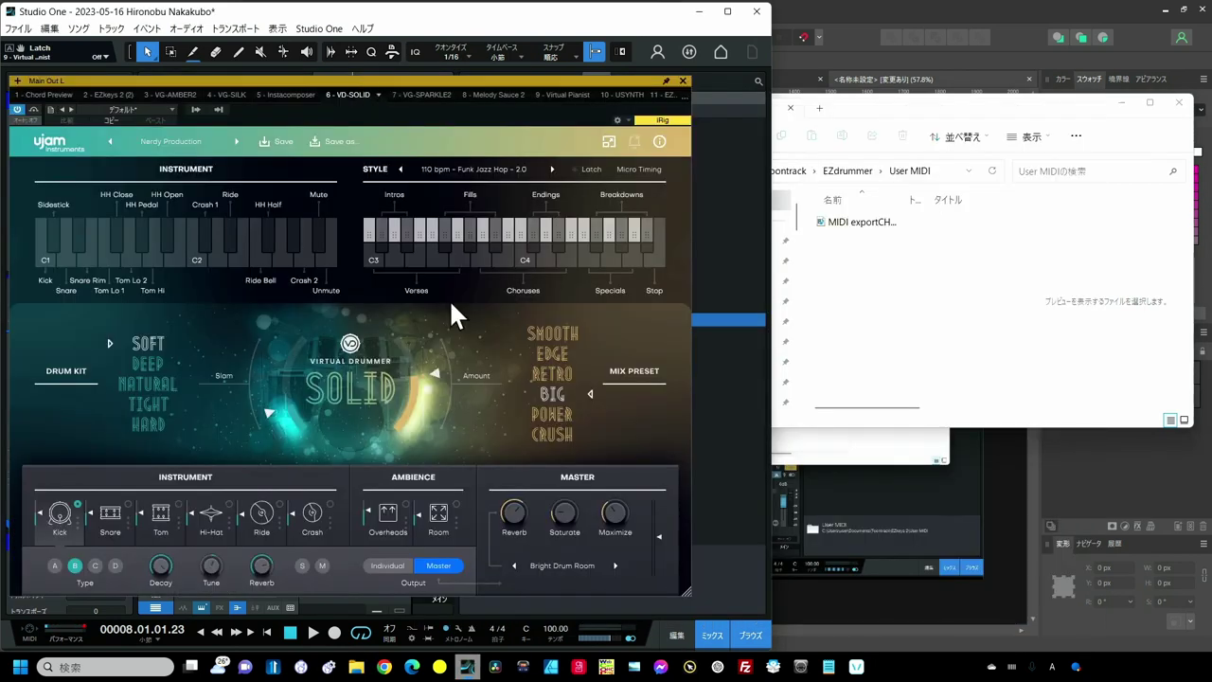
left_click(482, 258)
left_click(524, 233)
left_click(556, 248)
left_click_drag(561, 230, 871, 282)
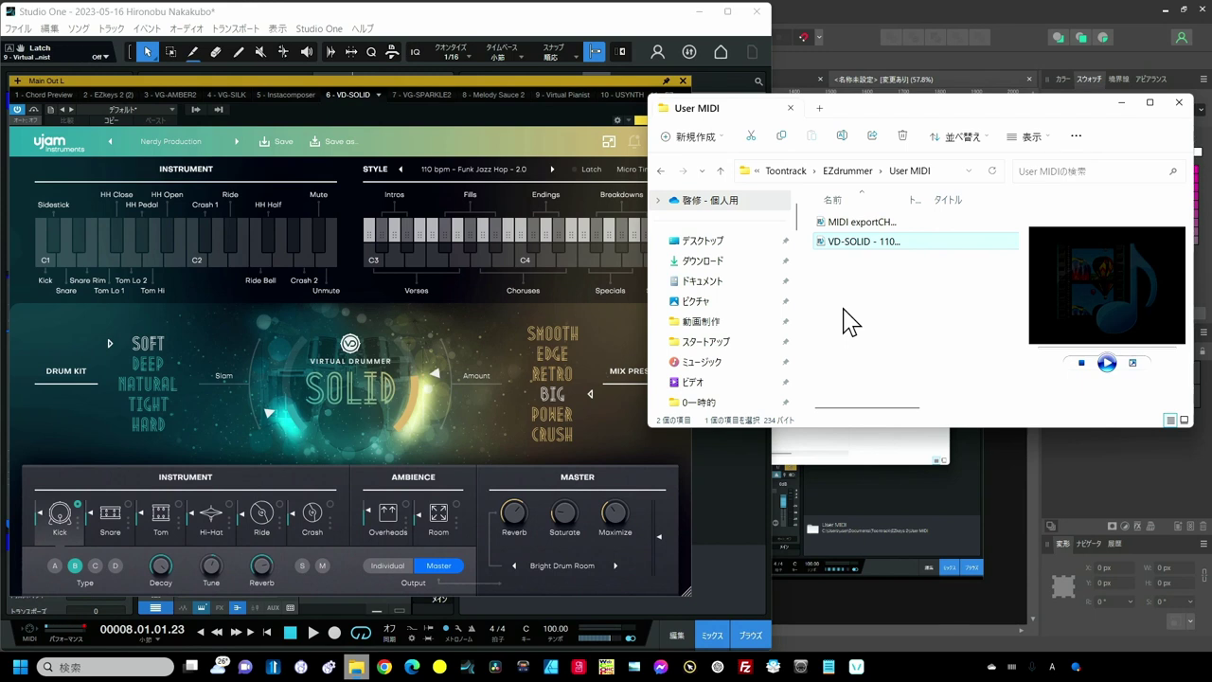
Step: Audition a Verse phrase of the Funk Jazz Hop - 2.0 style and export it as MIDI into the EZdrummer User MIDI folder
left_click(436, 257)
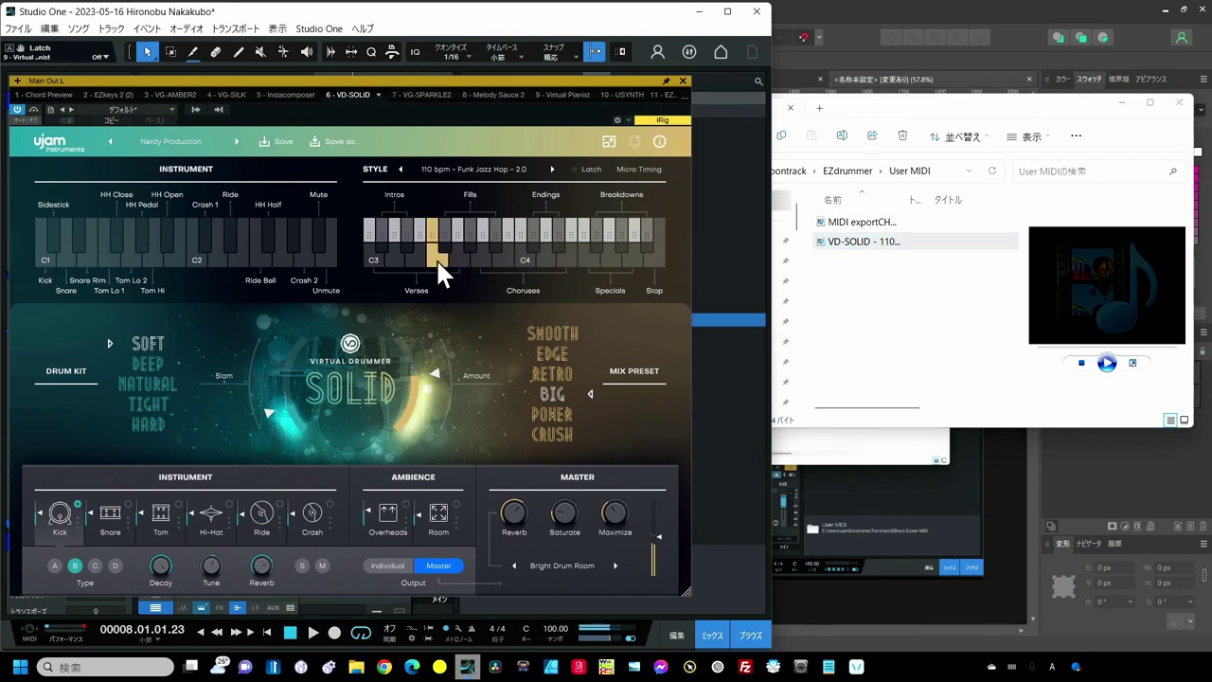
left_click(436, 258)
left_click_drag(432, 227, 839, 284)
Step: Audition two more Funk Jazz Hop - 2.0 phrases and export the second one as MIDI into the same EZdrummer folder
left_click(555, 149)
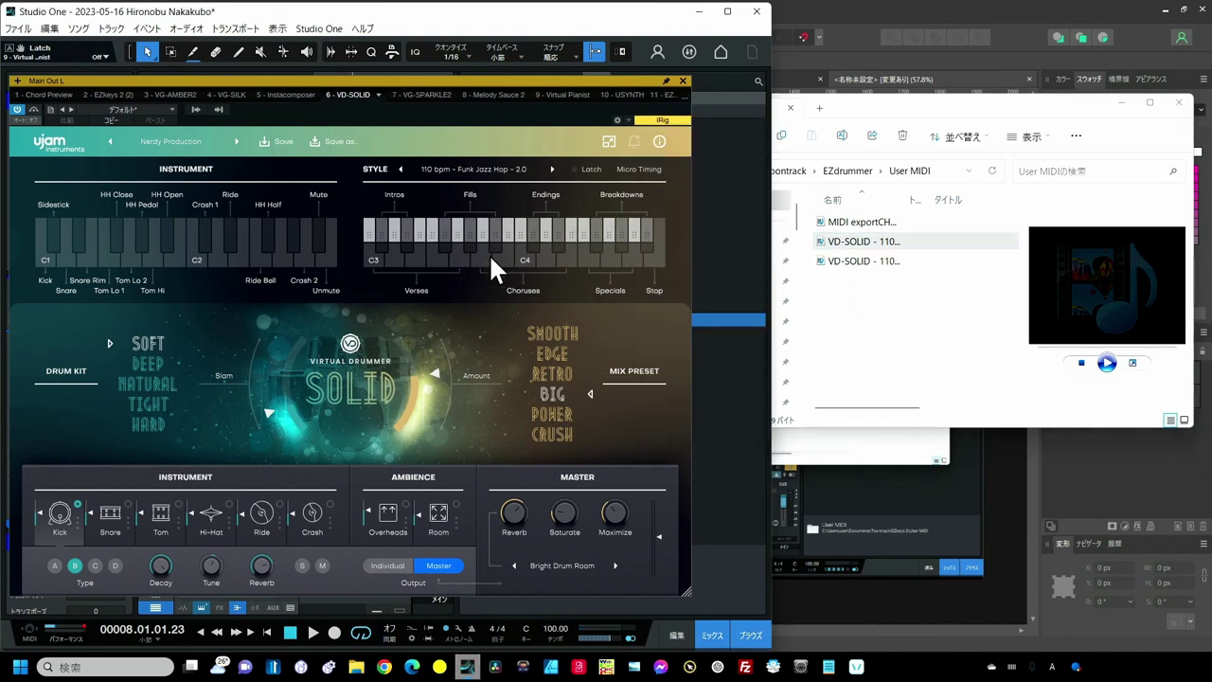
left_click(404, 248)
left_click(590, 263)
left_click_drag(580, 231, 830, 300)
Step: Switch VD-SOLID's style to 135 bpm - Indie Syncopes - 2.0 and audition one of its phrases
left_click(503, 159)
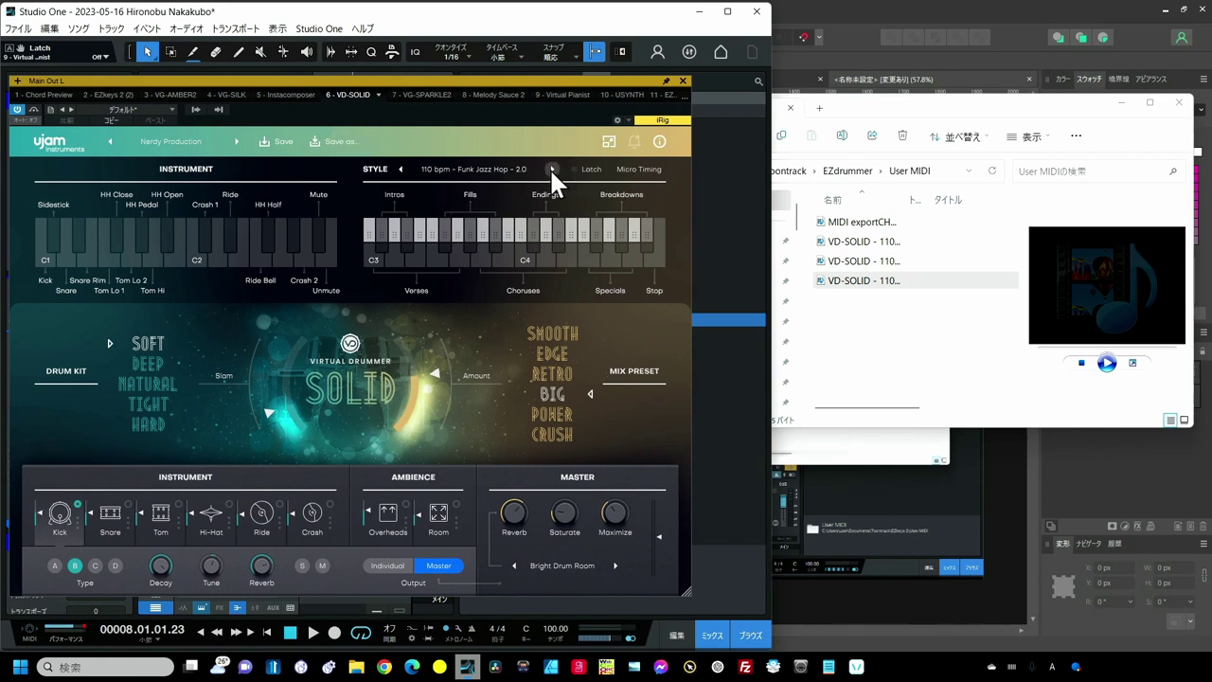
left_click(492, 168)
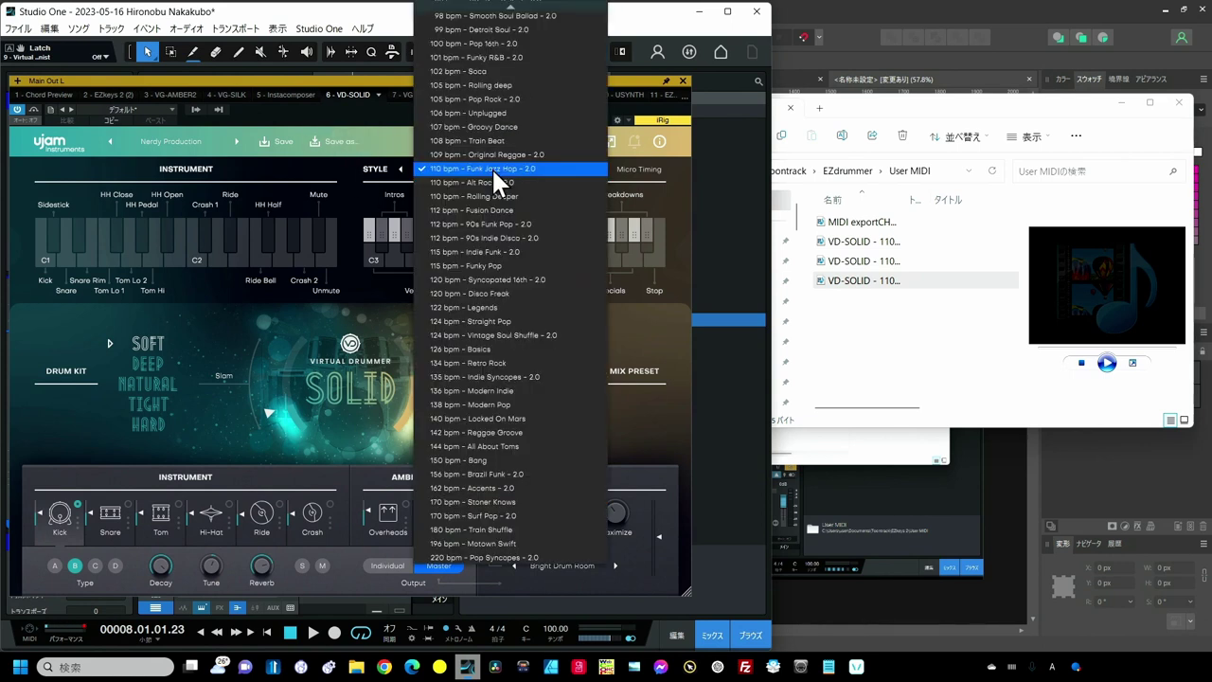
left_click(482, 376)
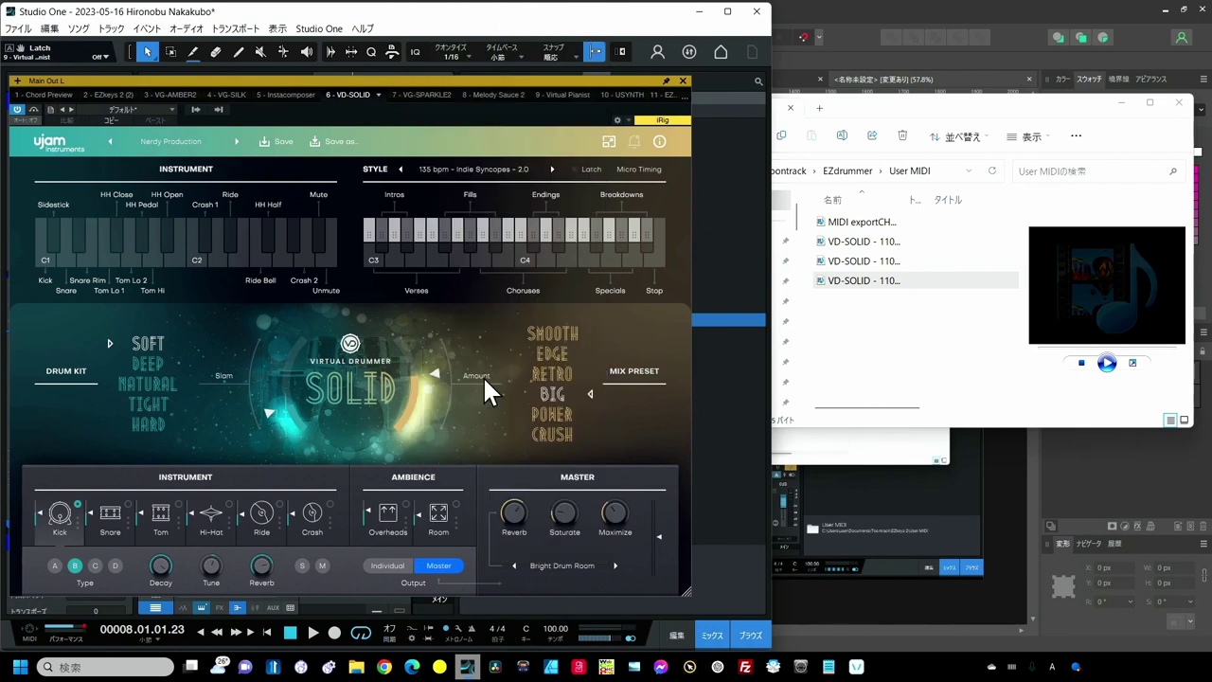
left_click(439, 260)
Step: Advance VD-SOLID's style to 156 bpm - Brazil Funk - 2.0, audition a phrase, and export it as MIDI into the EZdrummer User MIDI folder
left_click(549, 170)
left_click(549, 170)
left_click(550, 169)
left_click(549, 169)
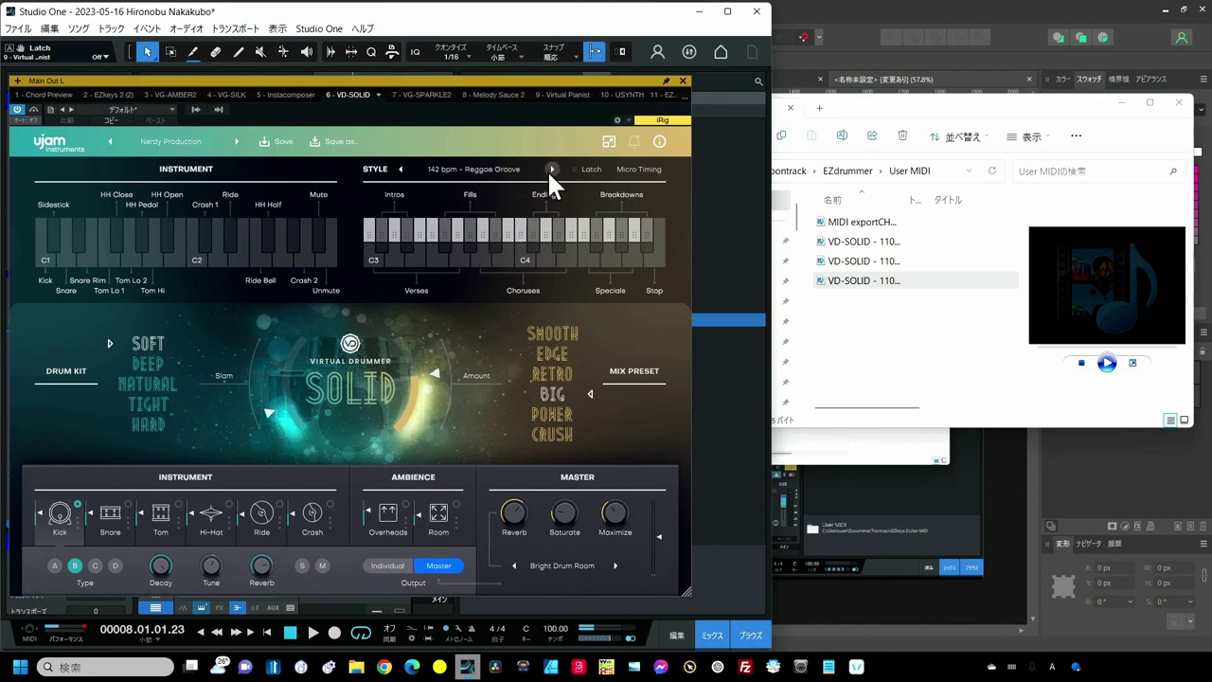
left_click(549, 169)
left_click(551, 170)
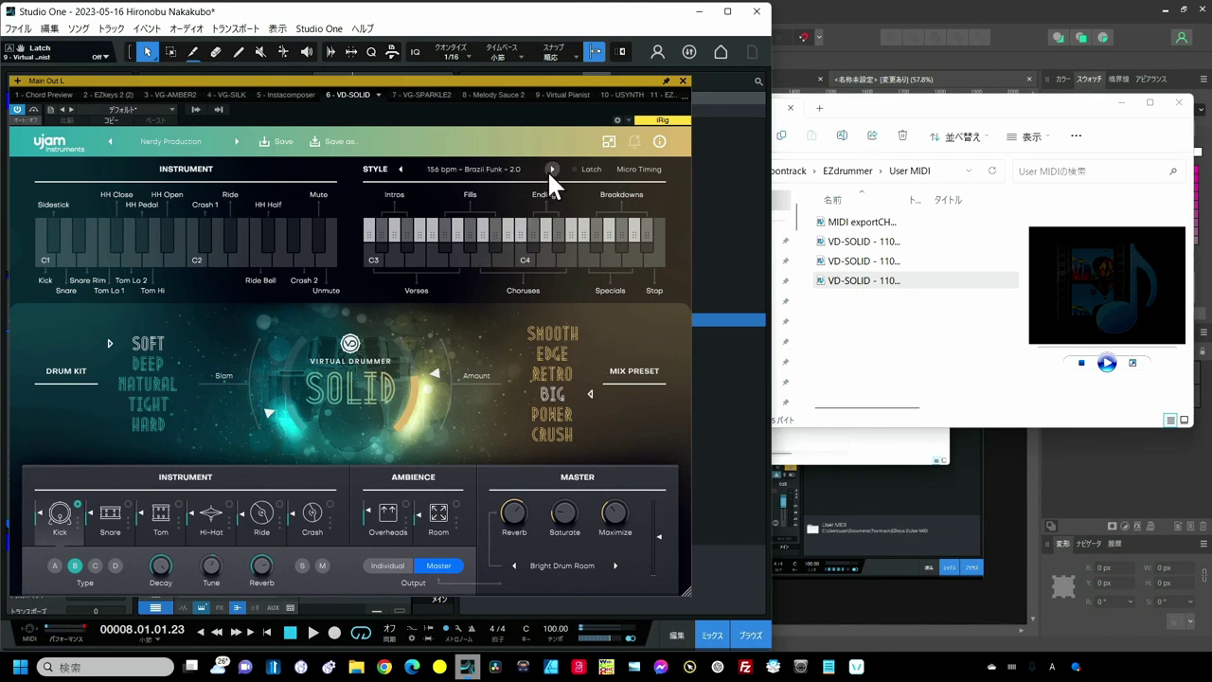
left_click(484, 256)
left_click_drag(480, 239, 840, 332)
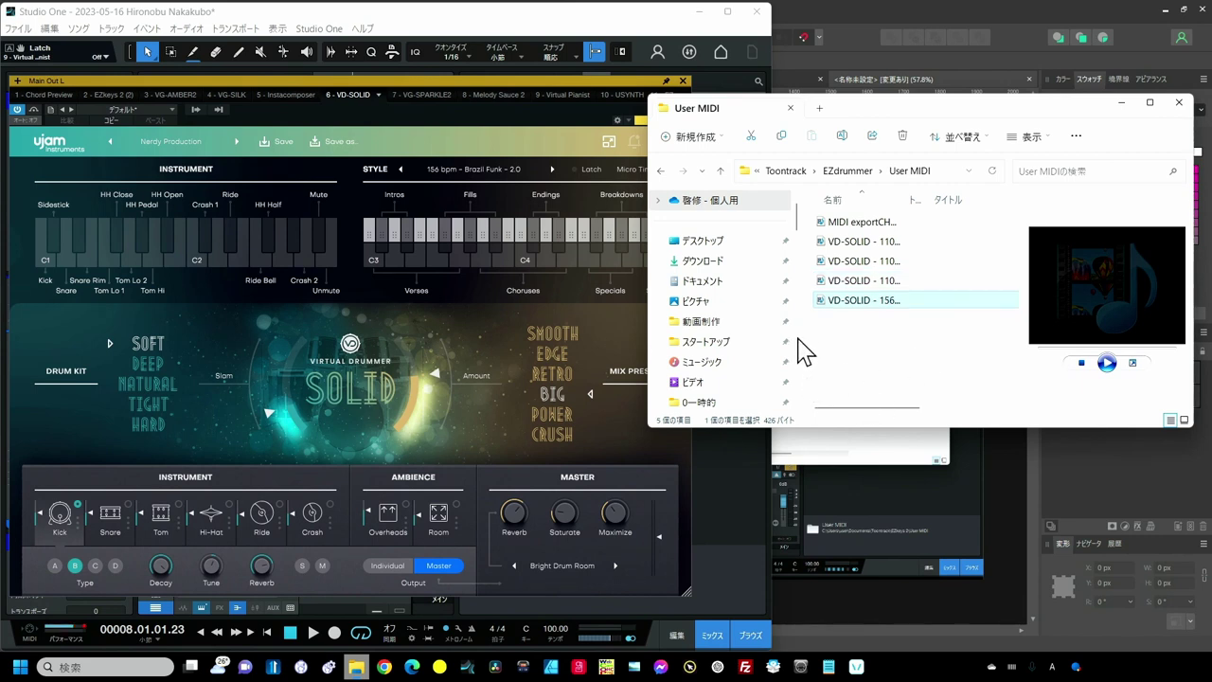
Step: Close the VD-SOLID window, open EZdrummer 3, and sync the file changes of its User MIDI library
left_click(668, 12)
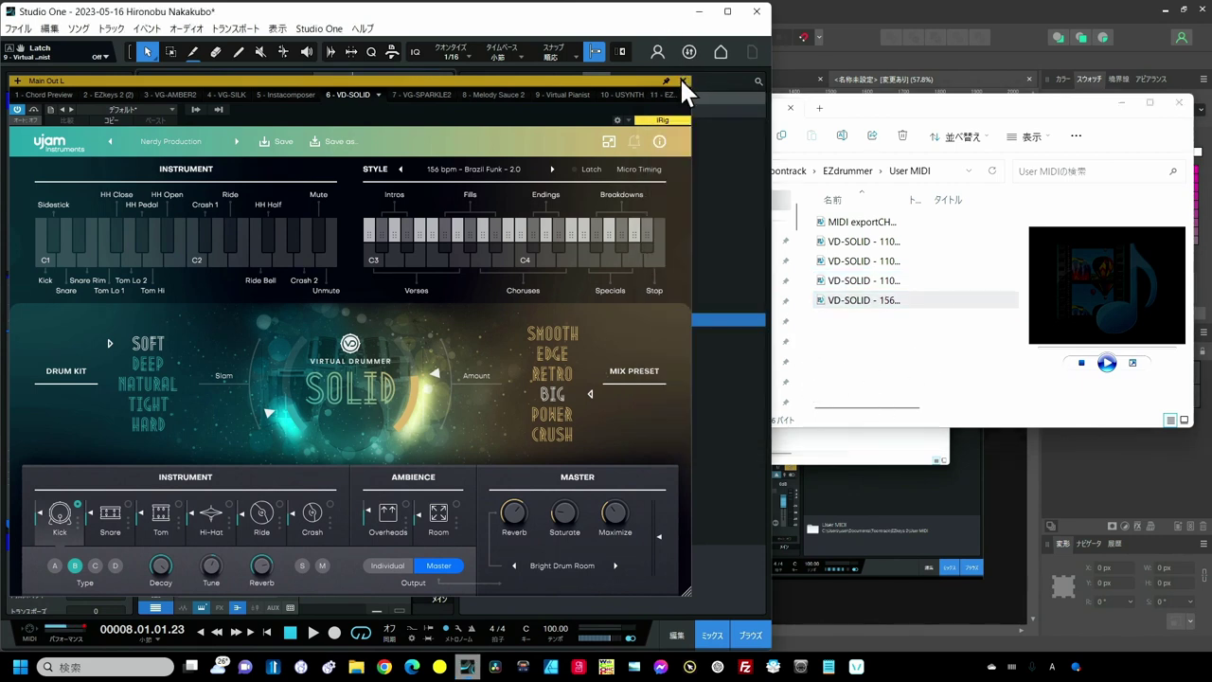
left_click(681, 81)
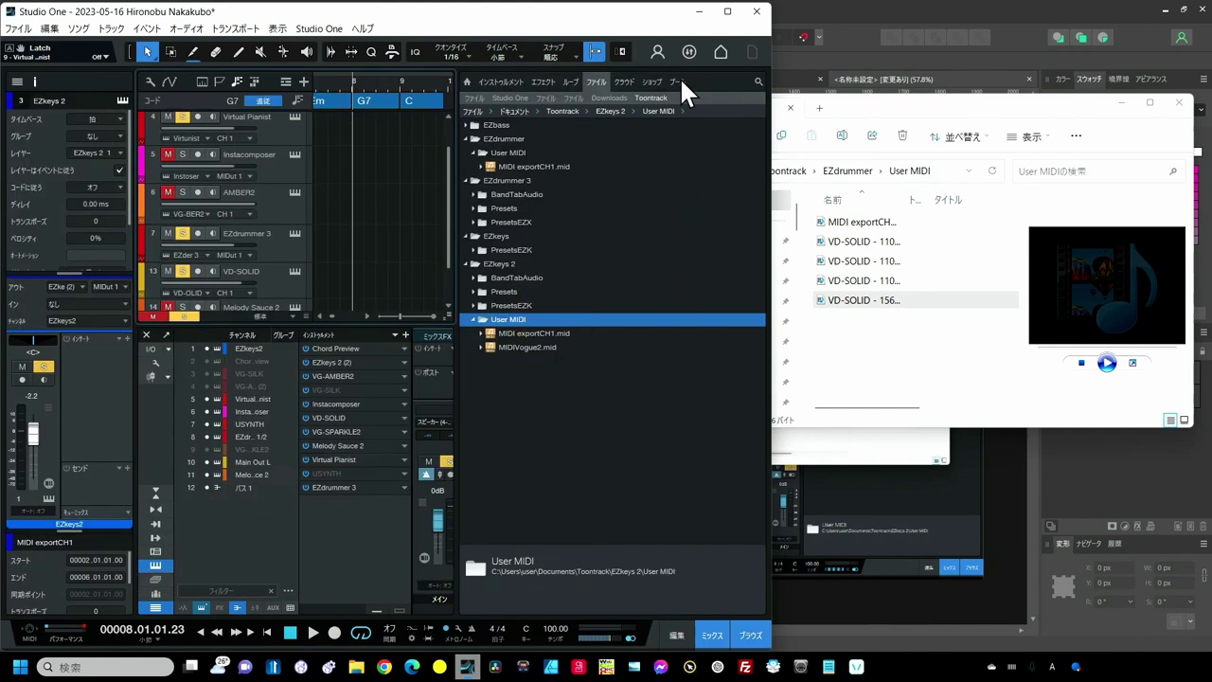
left_click(294, 234)
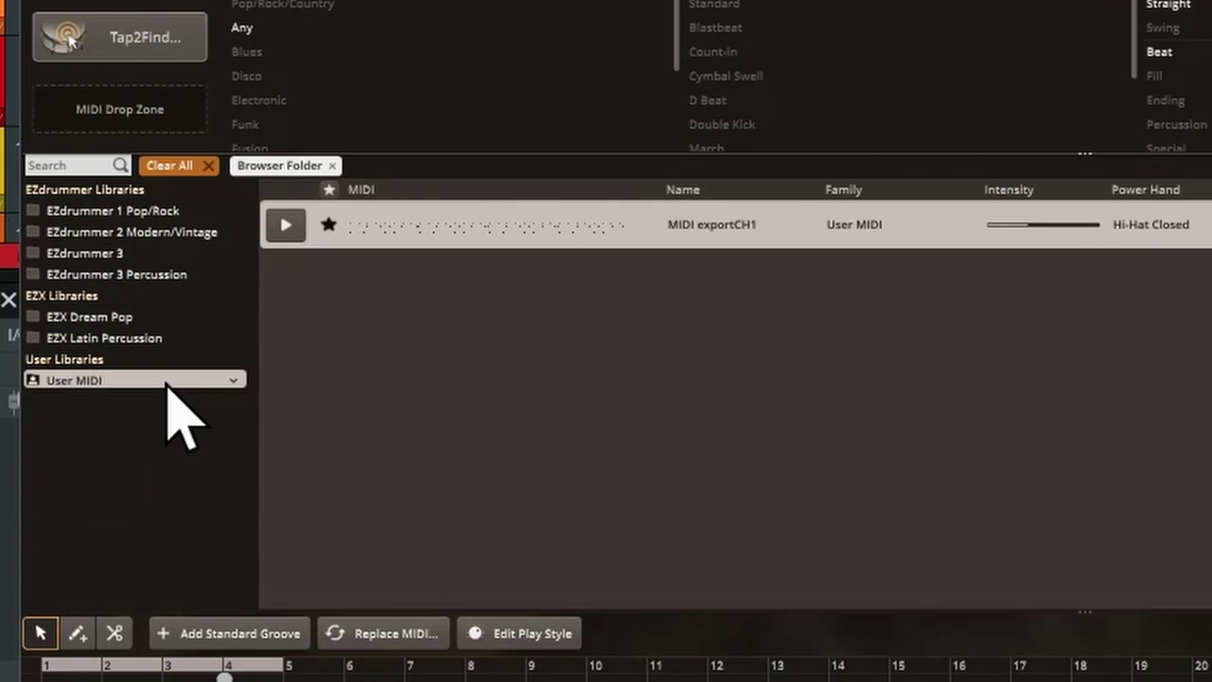
right_click(211, 368)
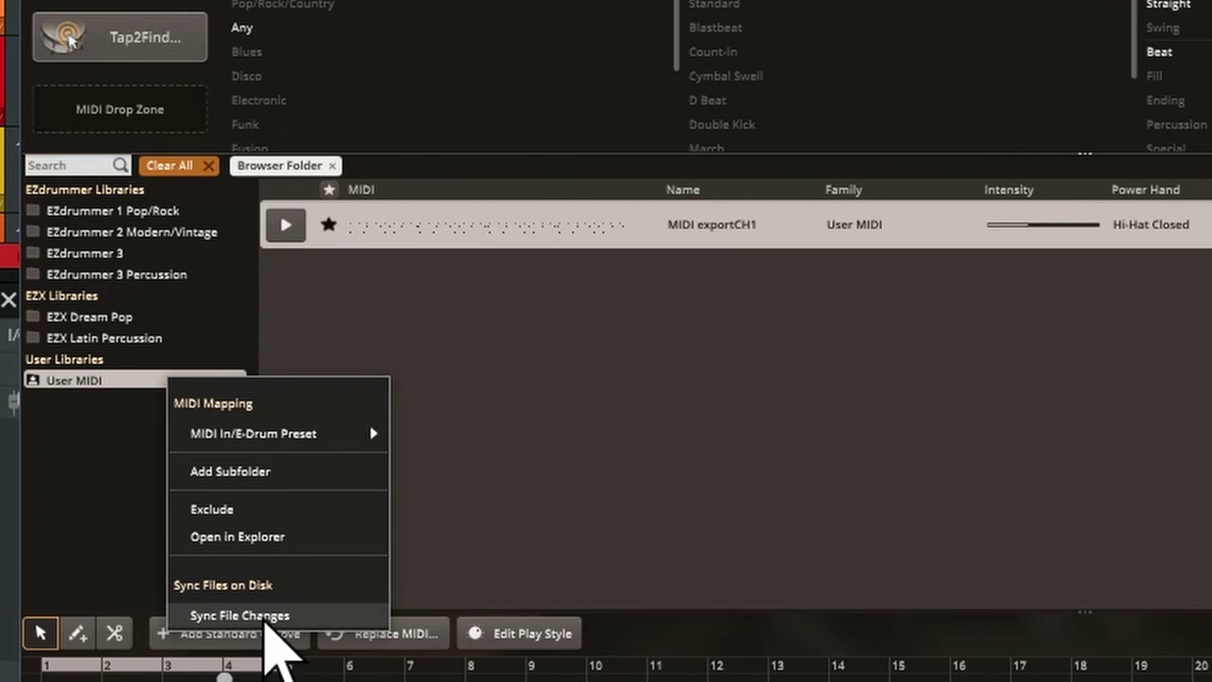
left_click(266, 623)
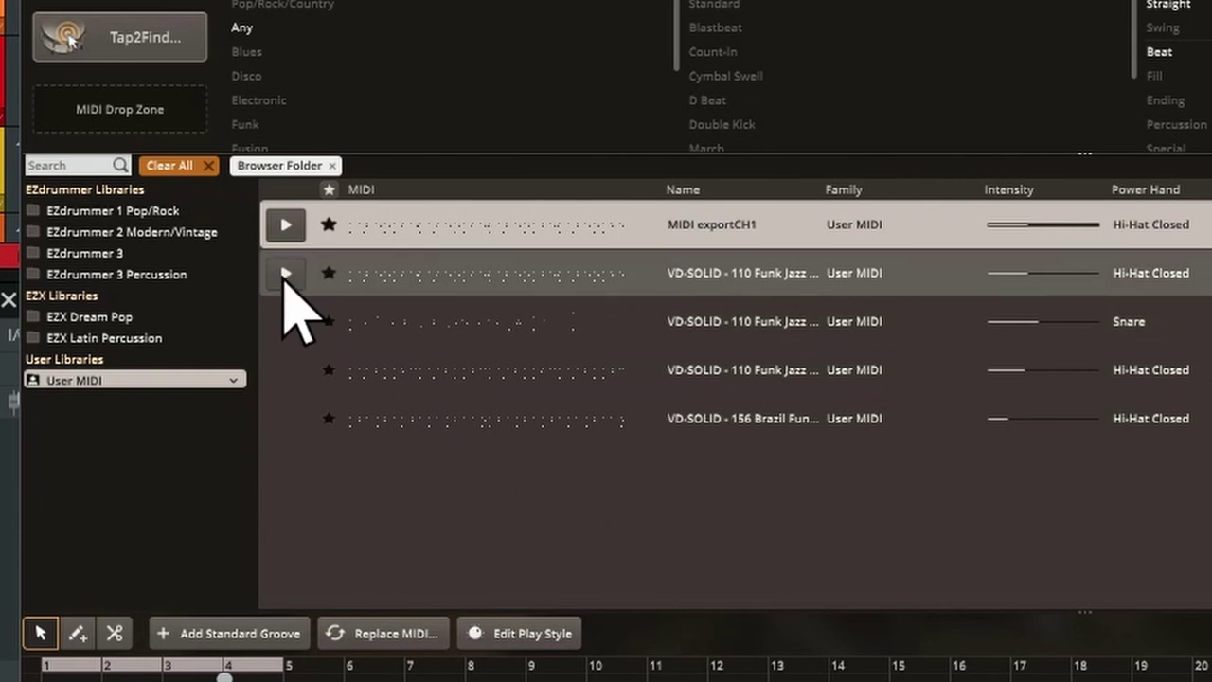
Step: Audition the three Funk Jazz Hop grooves and the Brazil Funk groove in EZdrummer 3's User MIDI library, then stop playback
left_click(285, 273)
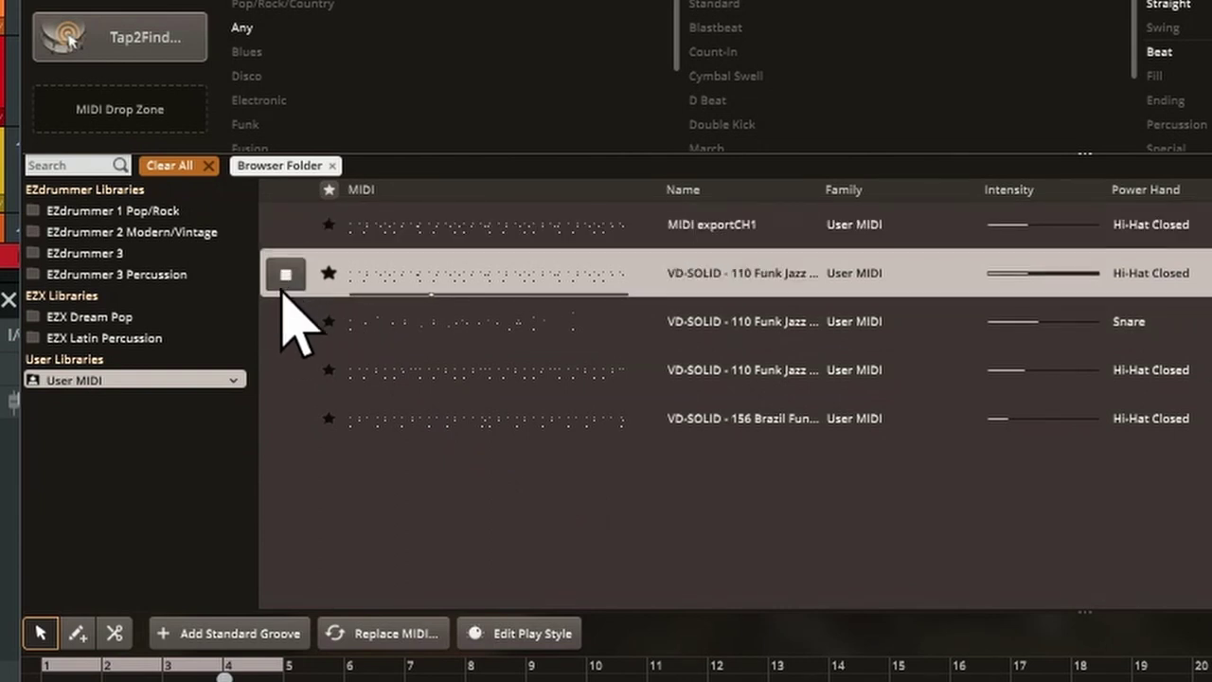
left_click(283, 323)
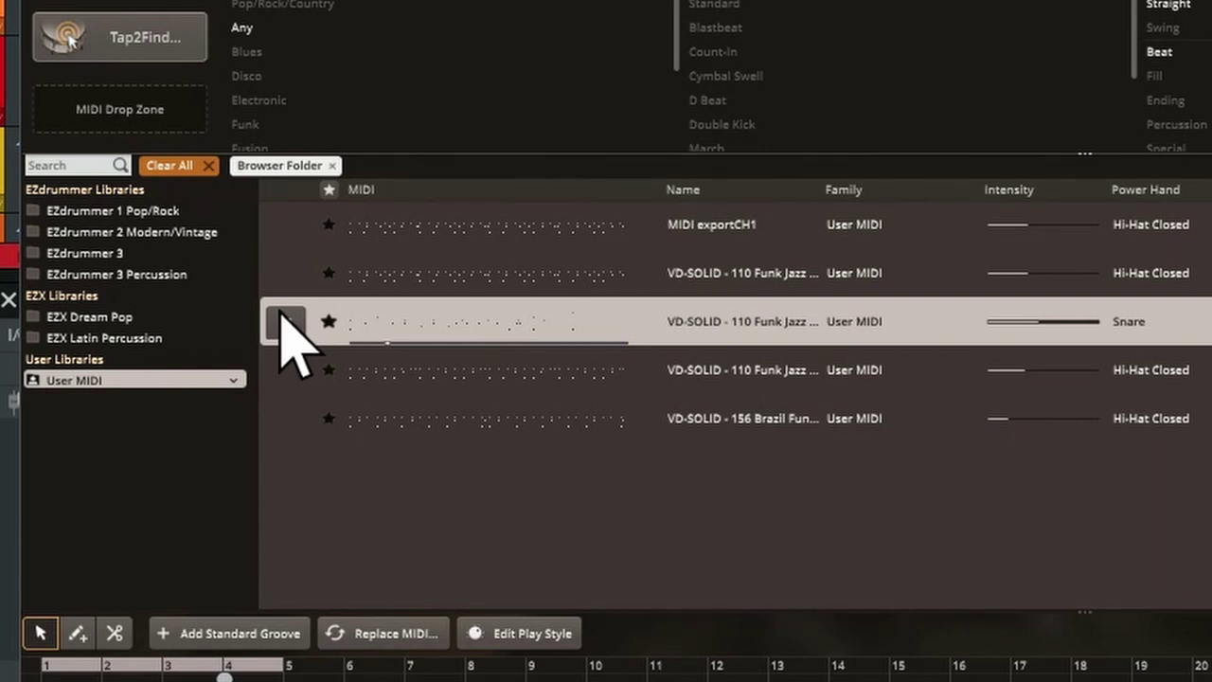
left_click(286, 370)
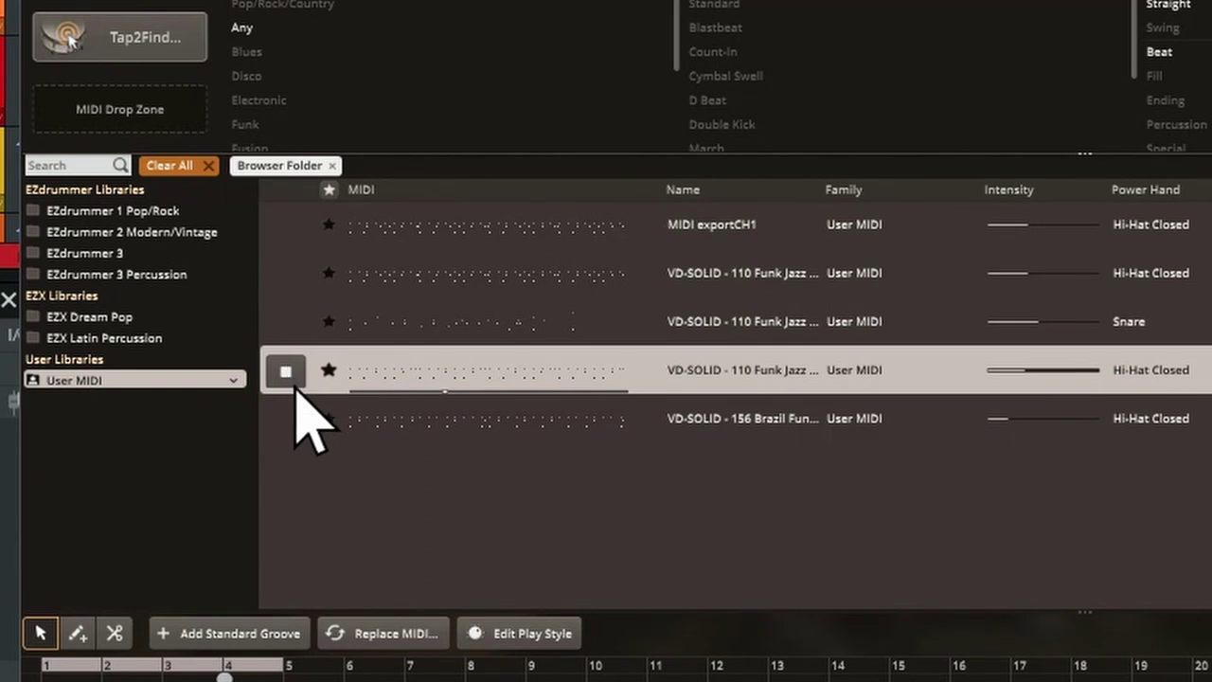
left_click(286, 418)
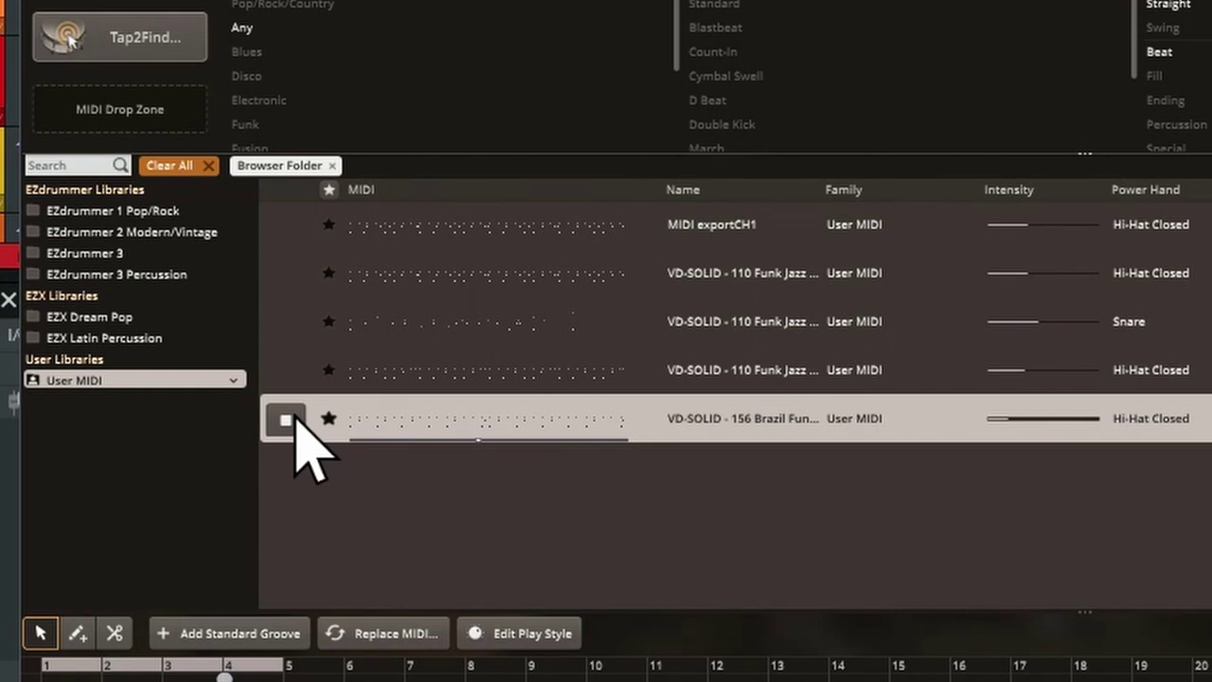
left_click(294, 422)
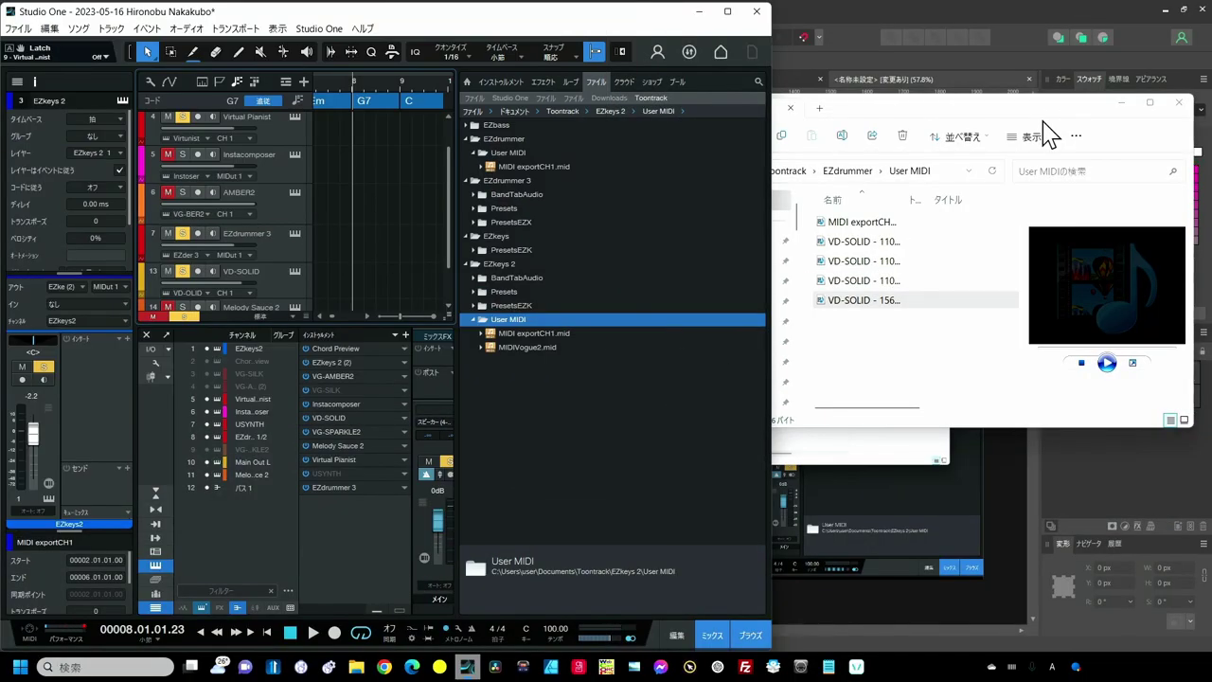
Step: Load XLN Audio's Addictive Drums 2 onto track 15 in Studio One, replacing MT-PowerDrumKit
left_click(492, 83)
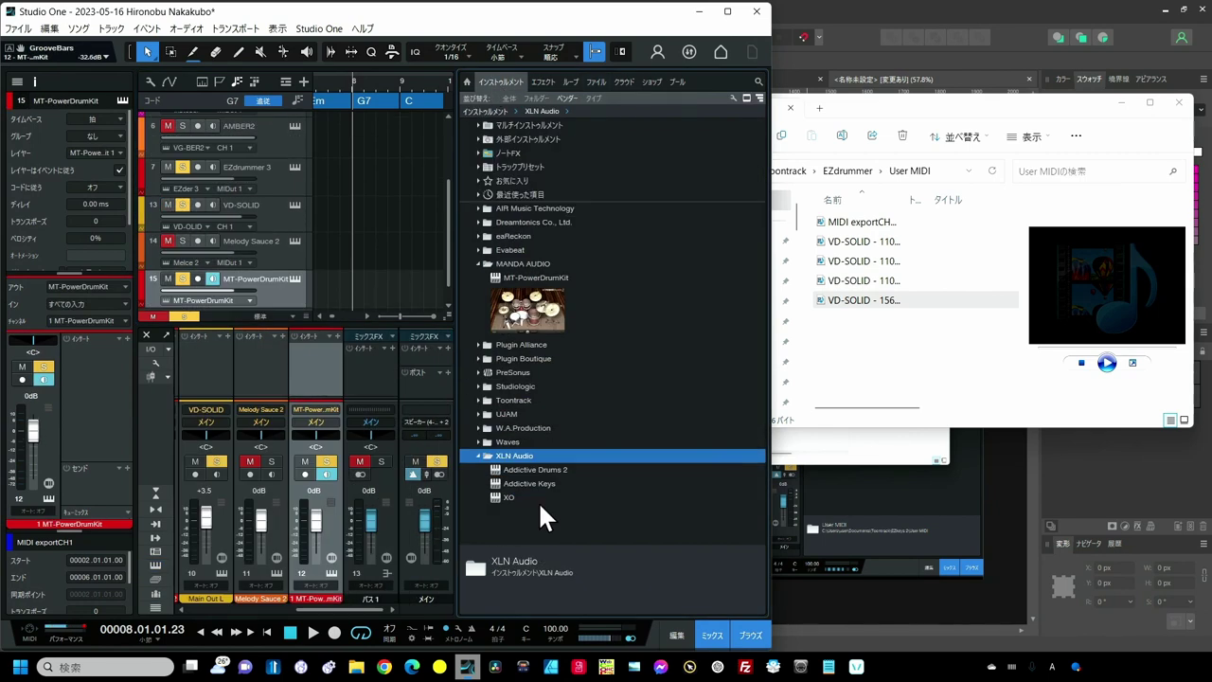
left_click(536, 469)
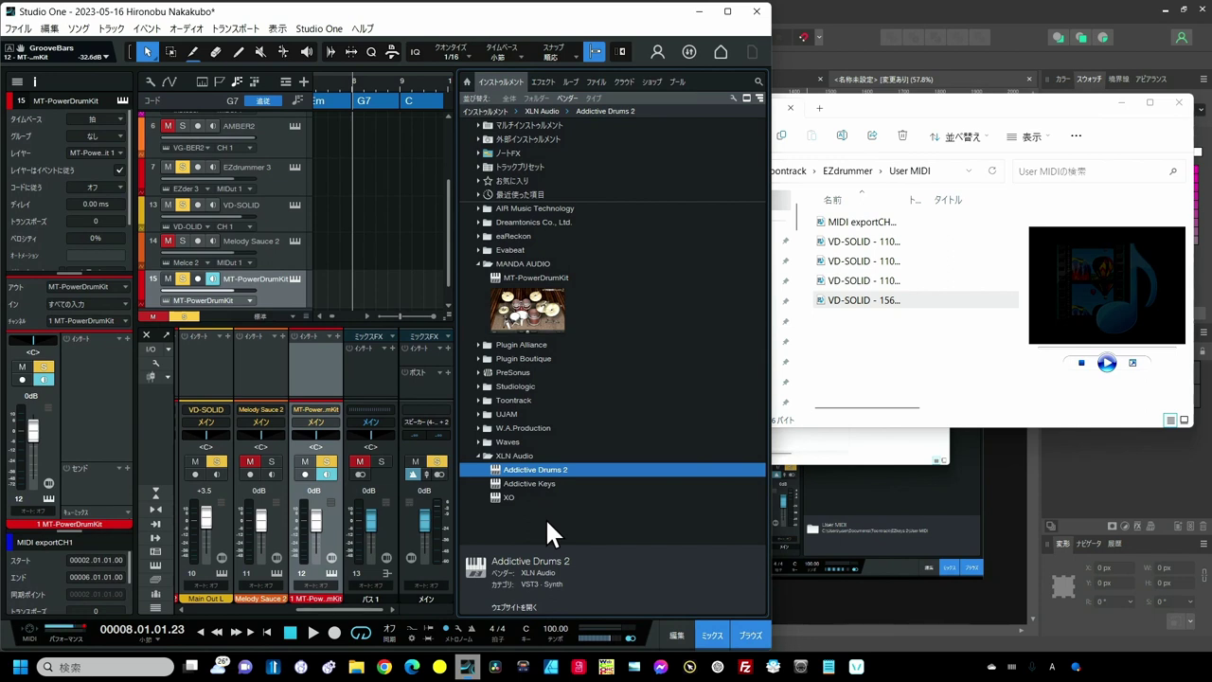
left_click_drag(505, 469, 289, 292)
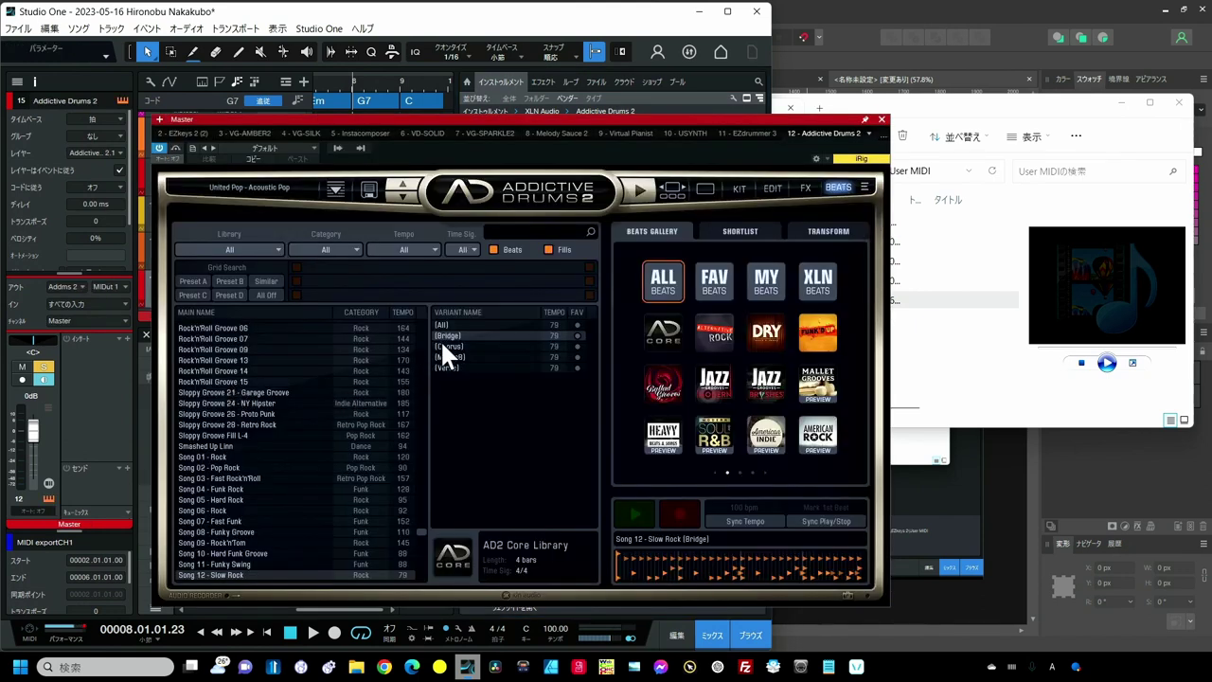
Step: Audition the Bridge variant of Song 12 - Slow Rock in Addictive Drums 2 and export it as MIDI into the EZdrummer User MIDI folder
left_click(624, 511)
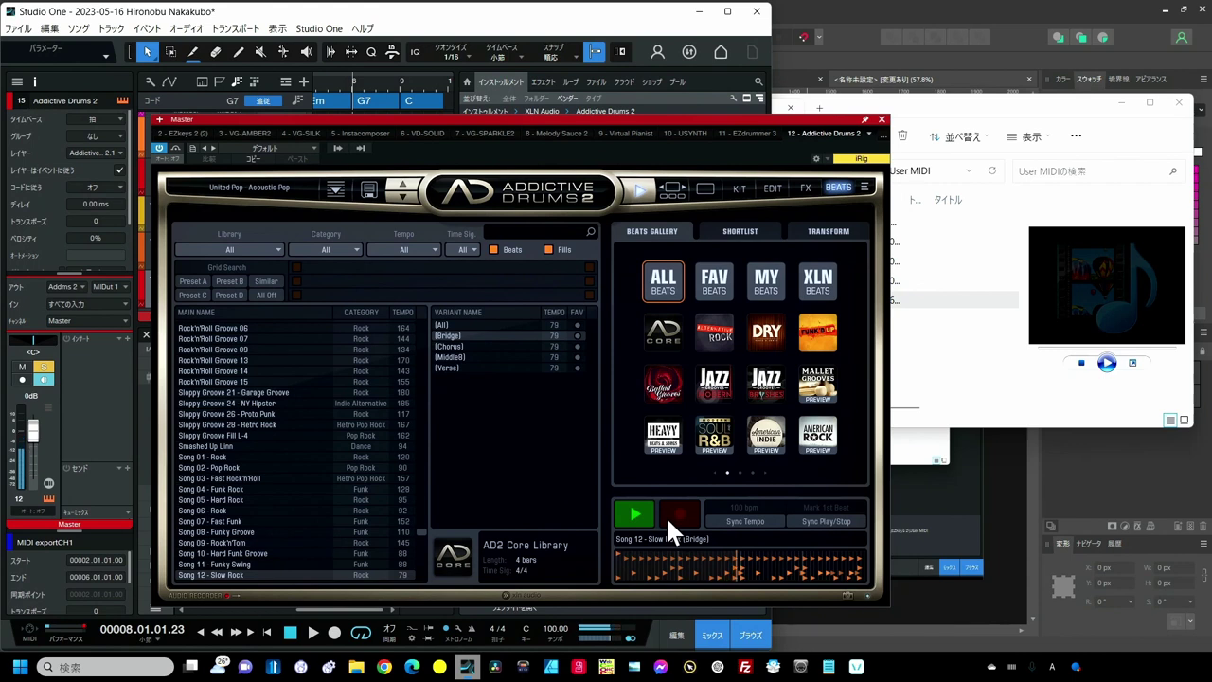
left_click(637, 513)
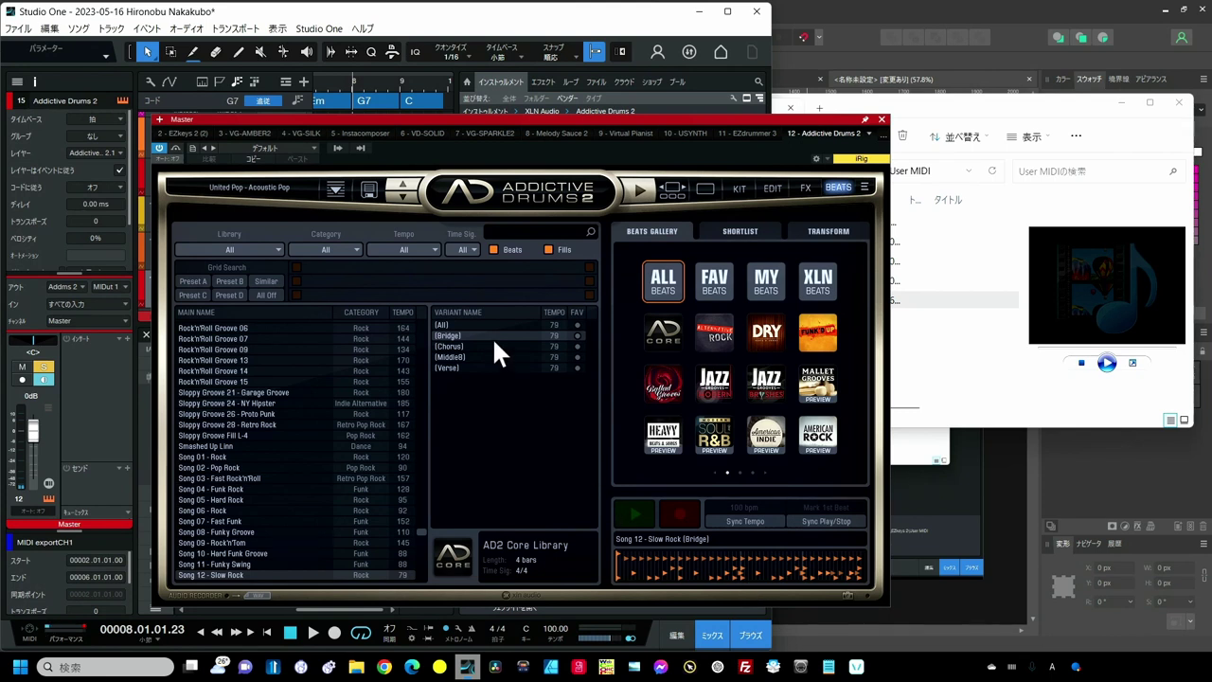
key("alt+Tab")
left_click_drag(455, 338, 955, 333)
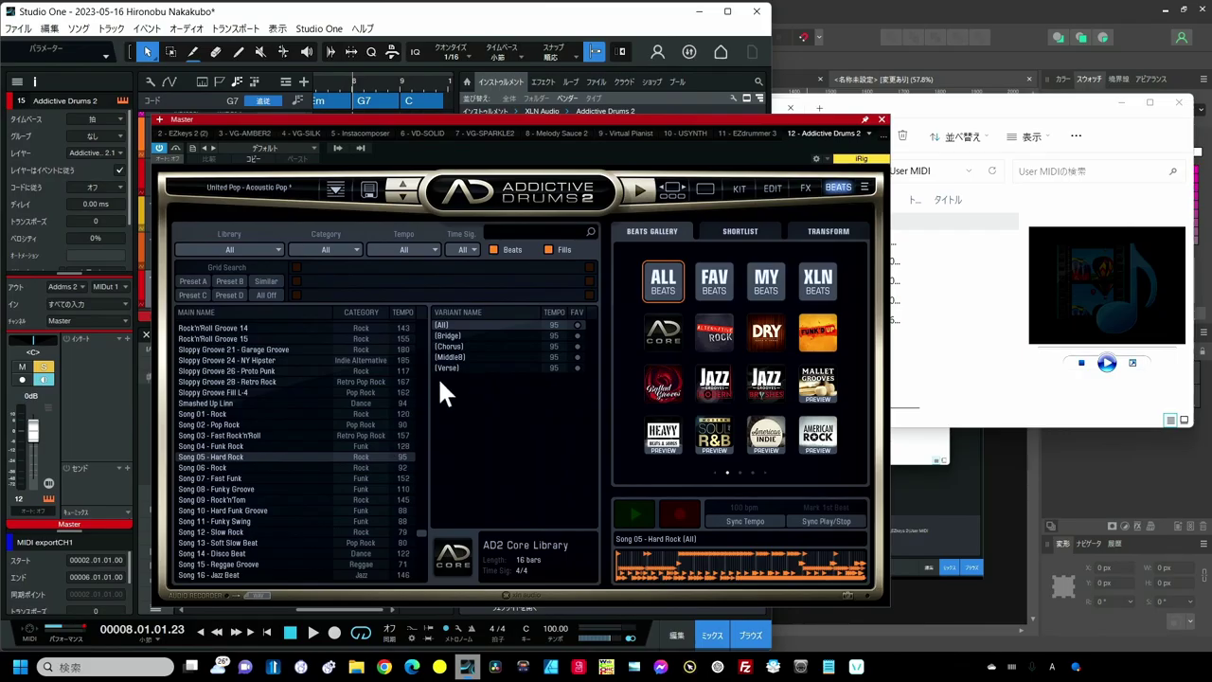
Step: Audition the Chorus variant of Song 05 - Hard Rock and try to export it to the same folder without replacing AD2Beat.mid
left_click(449, 345)
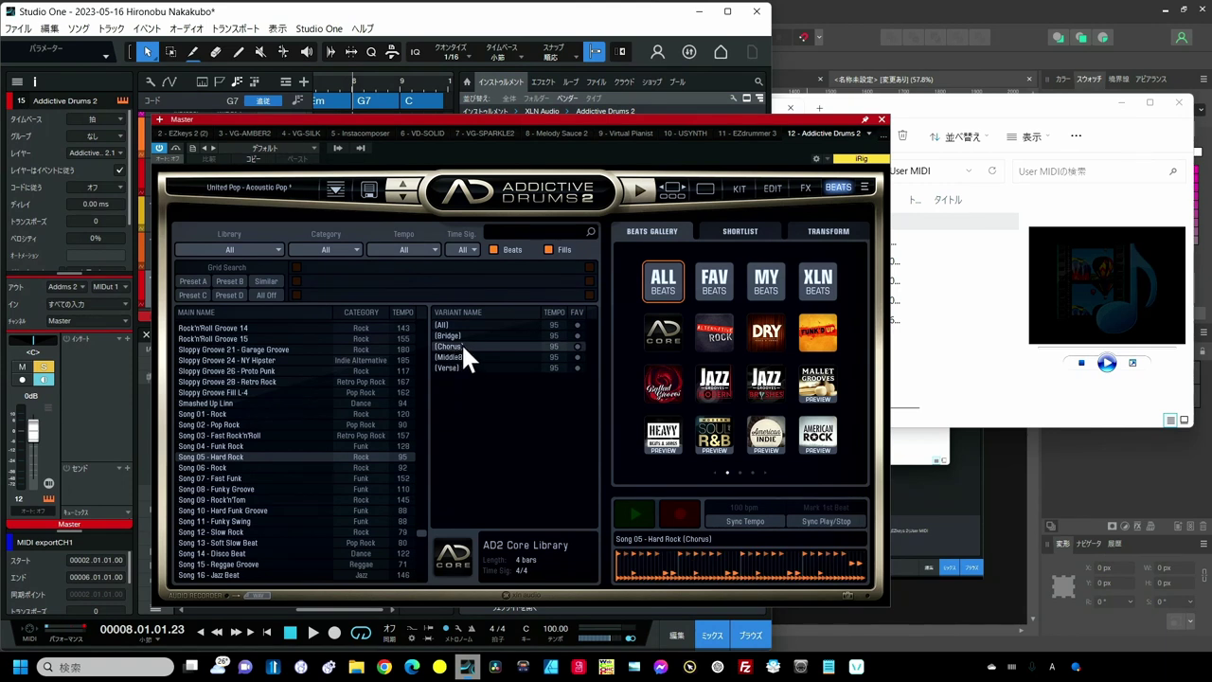
left_click(636, 514)
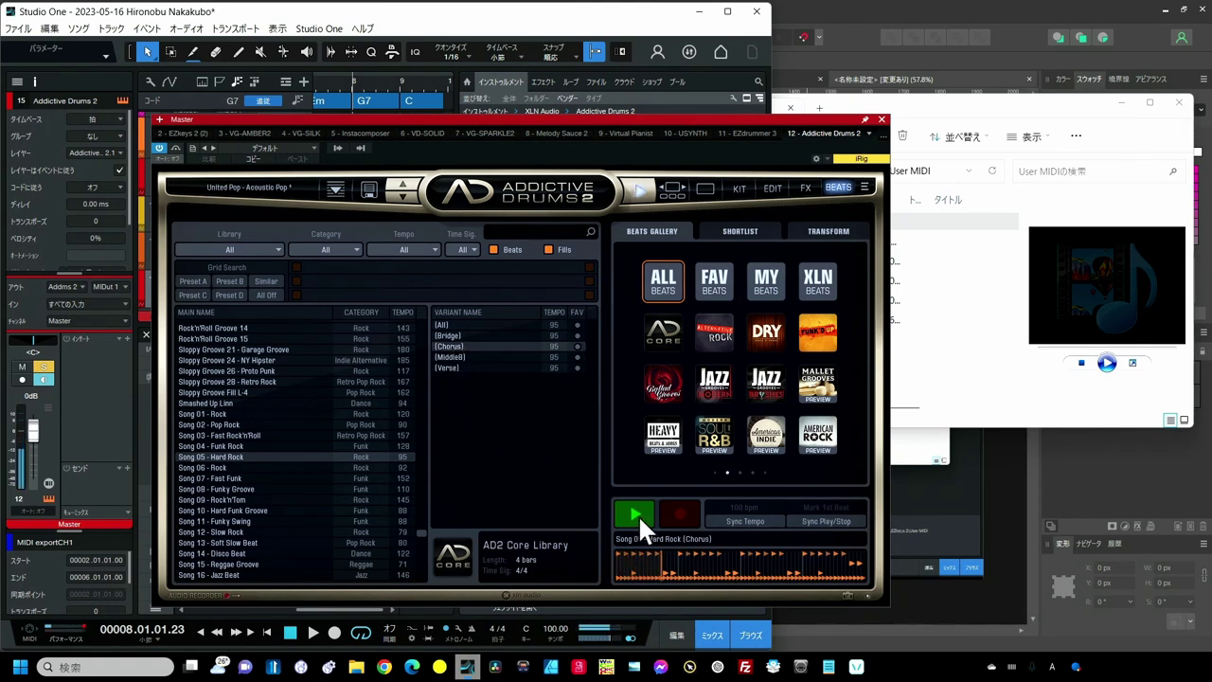
left_click(638, 514)
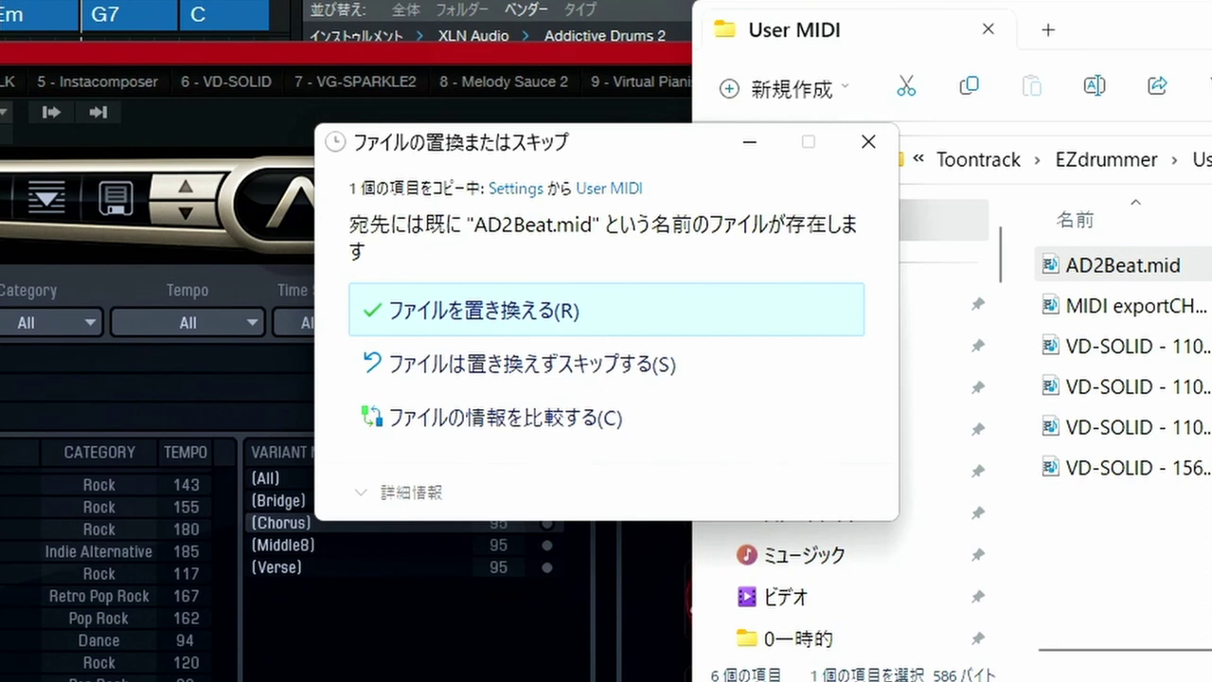
left_click(868, 142)
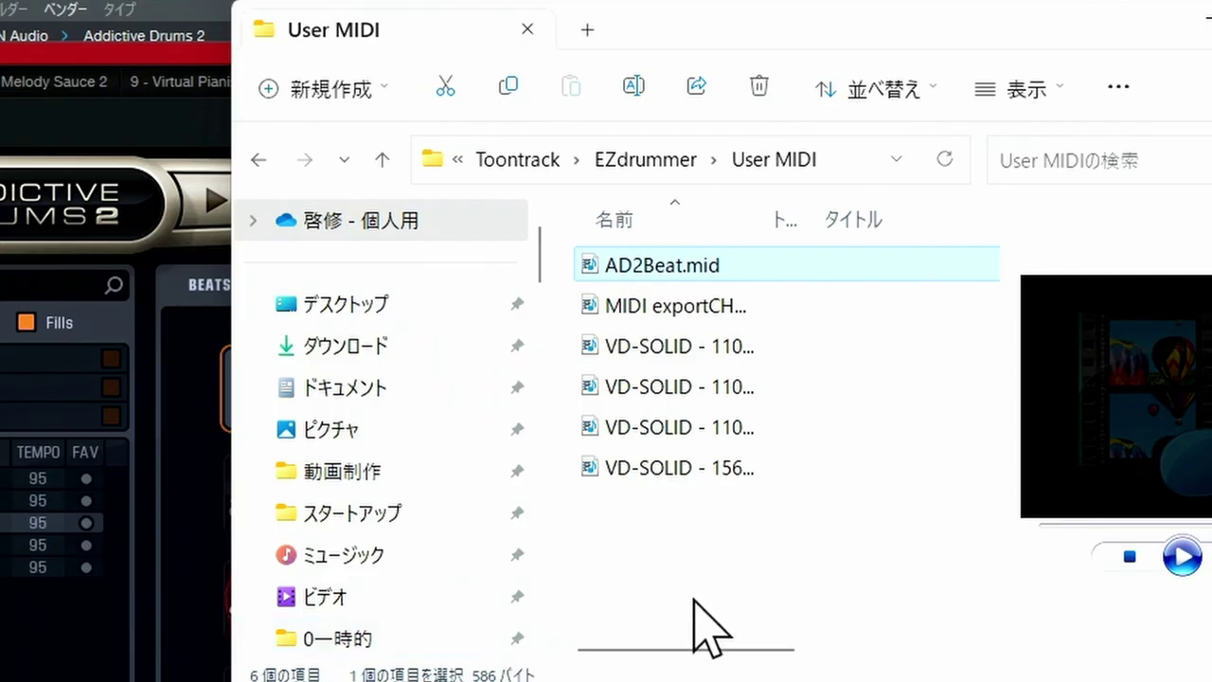
Step: Open the file name of AD2Beat.mid for editing in the EZdrummer User MIDI folder
left_click(669, 270)
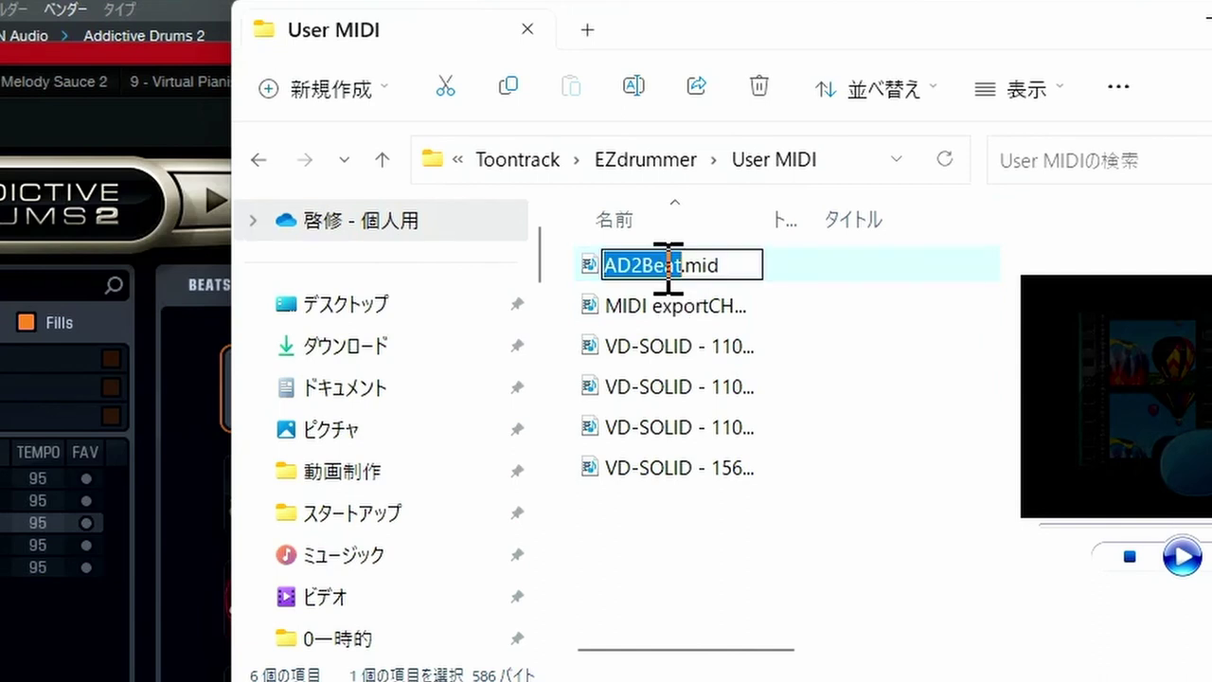
left_click(682, 258)
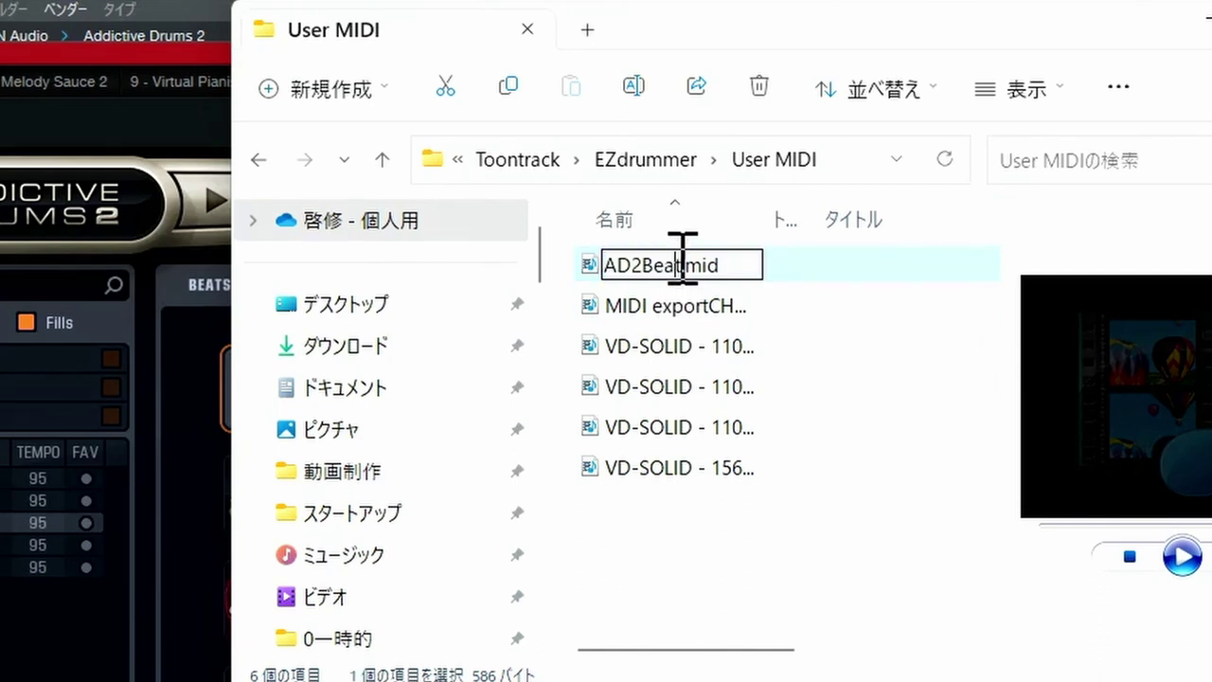